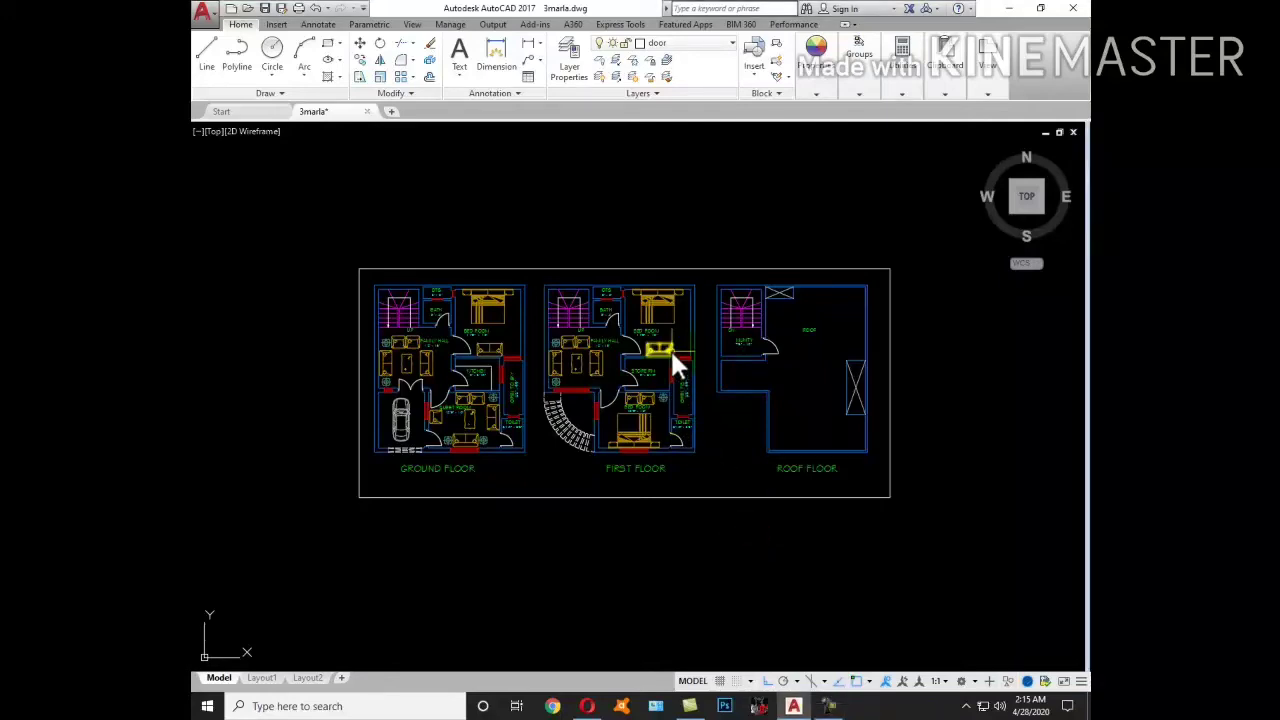
Pan and zoom the drawing so both floor plans are in view.
middle_drag(638, 367, 713, 418)
scroll(704, 382, up, 3)
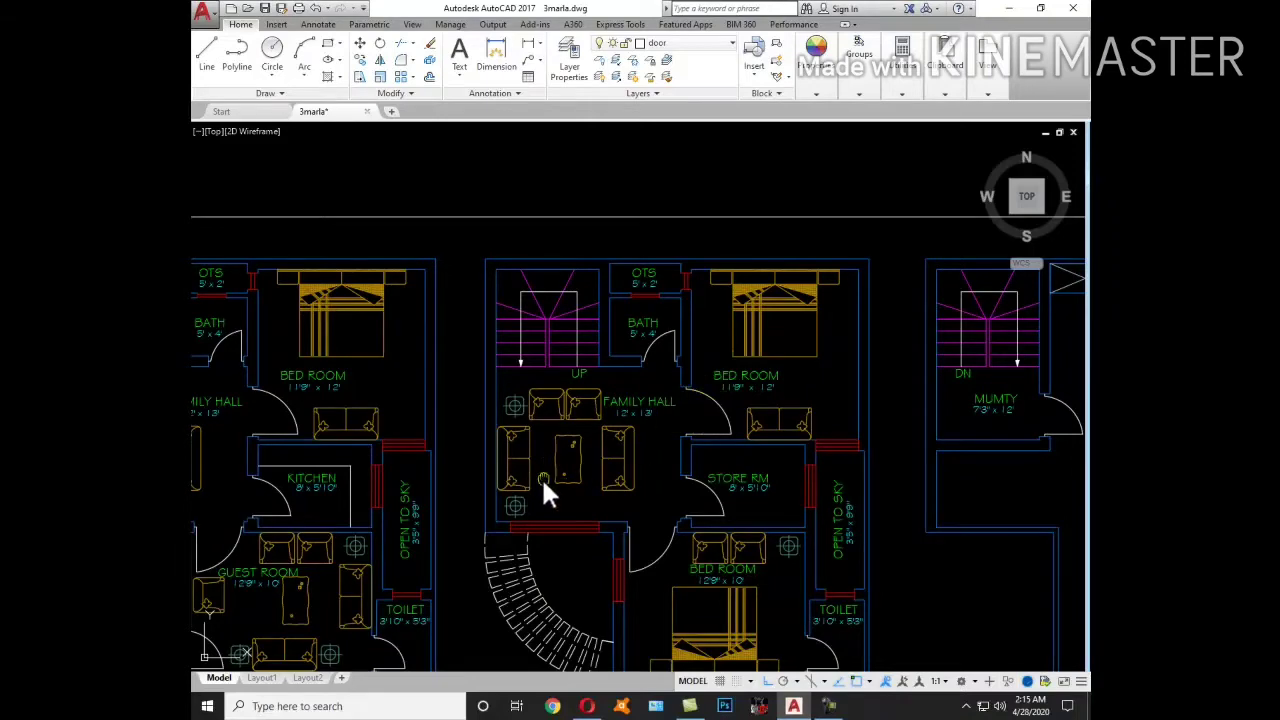
middle_drag(541, 476, 768, 402)
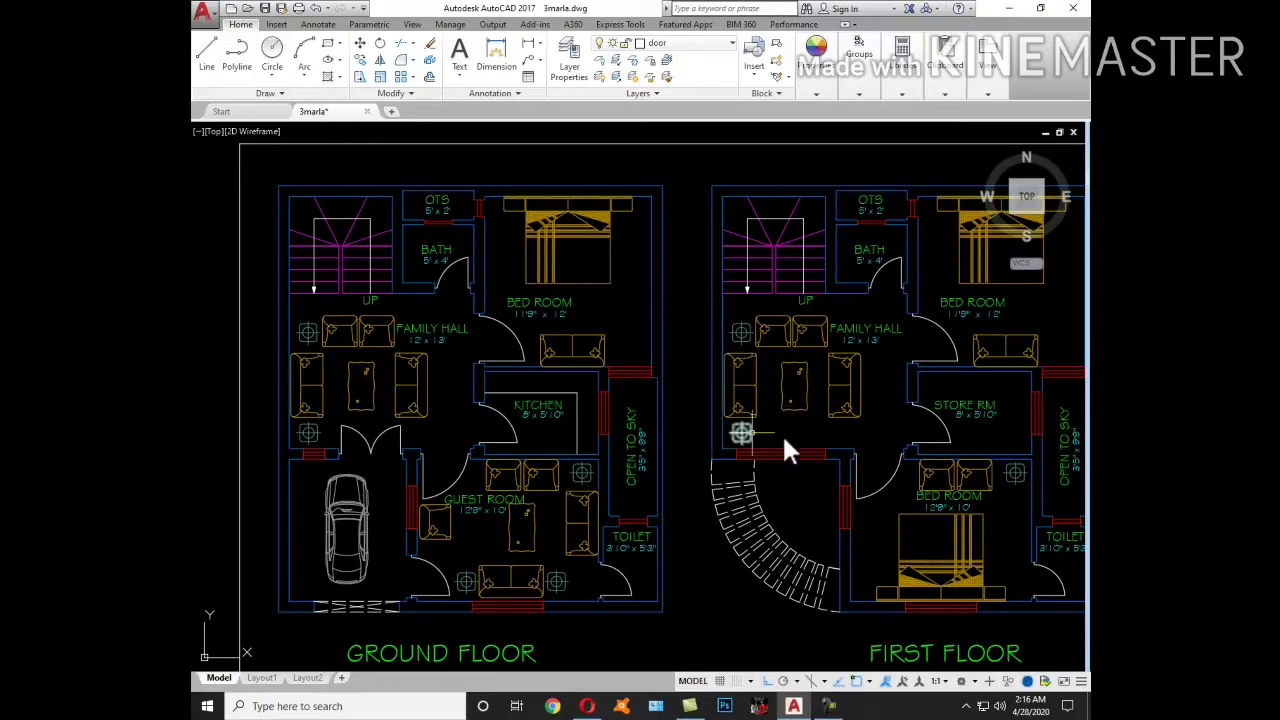
middle_drag(782, 433, 690, 466)
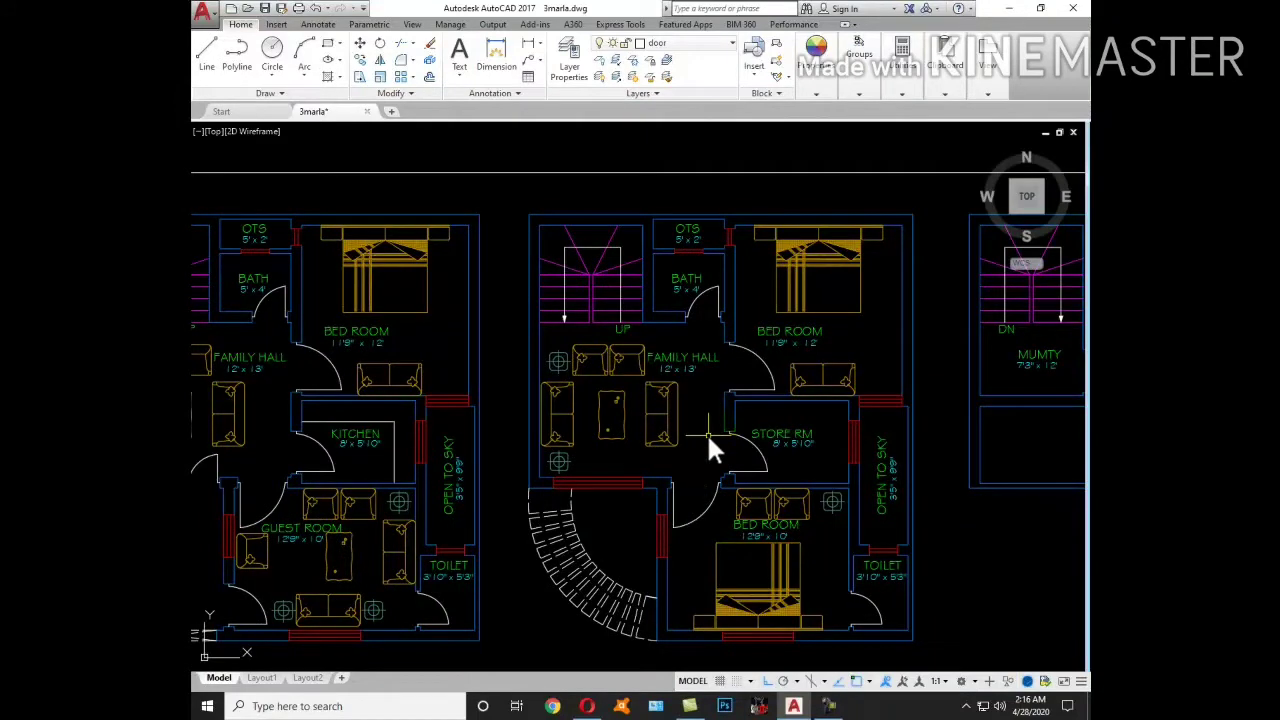
scroll(720, 395, down, 3)
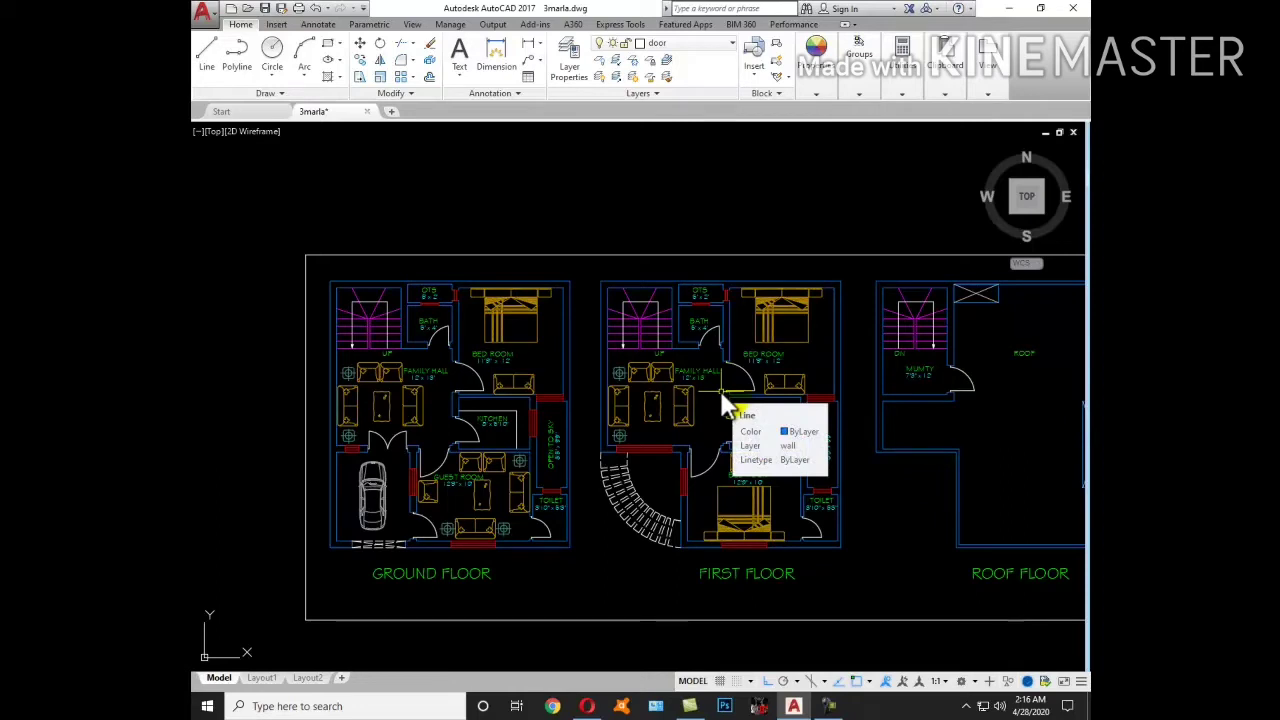
Create a new plot style table named PEN from scratch and open it in the Plot Style Table Editor.
key(ctrl+p)
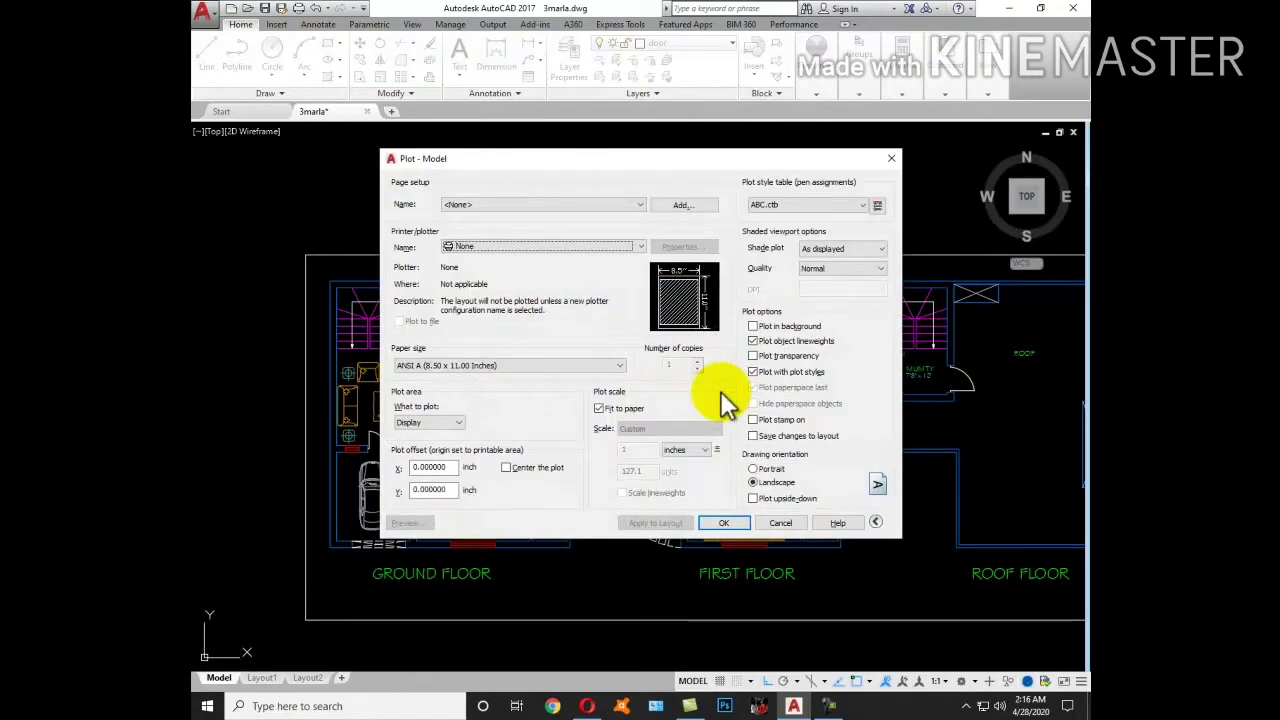
click(859, 206)
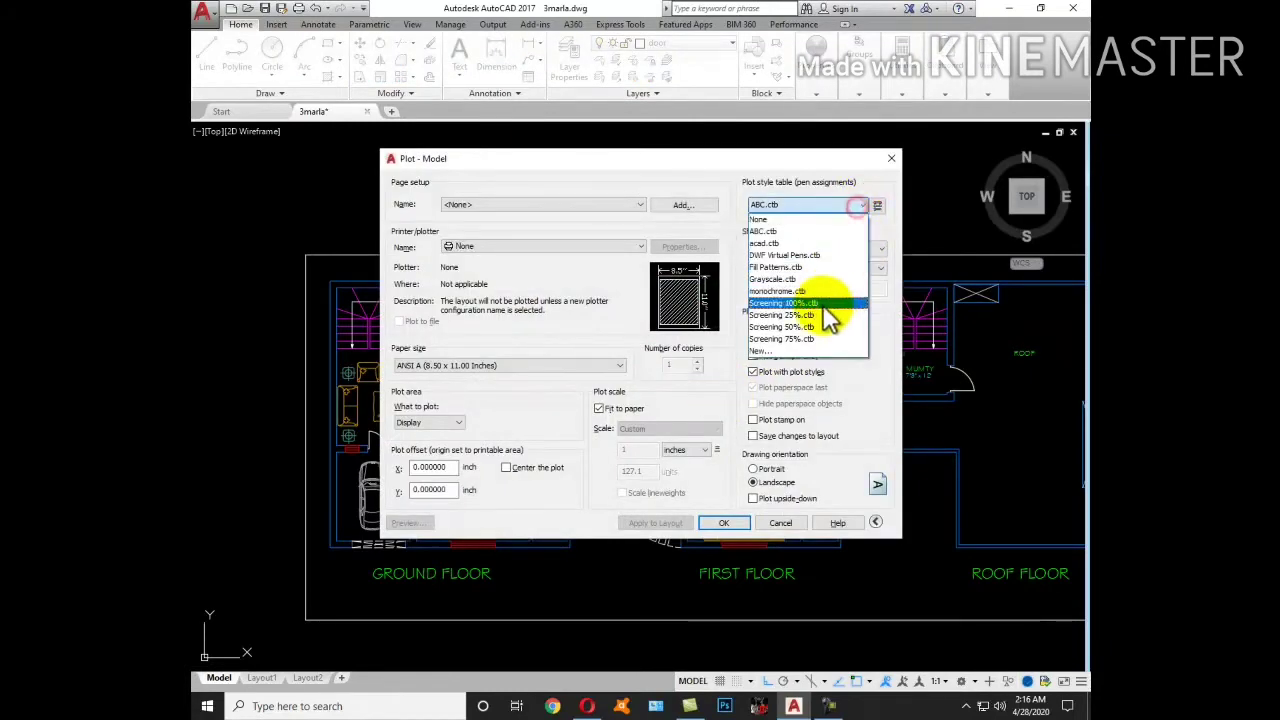
click(795, 351)
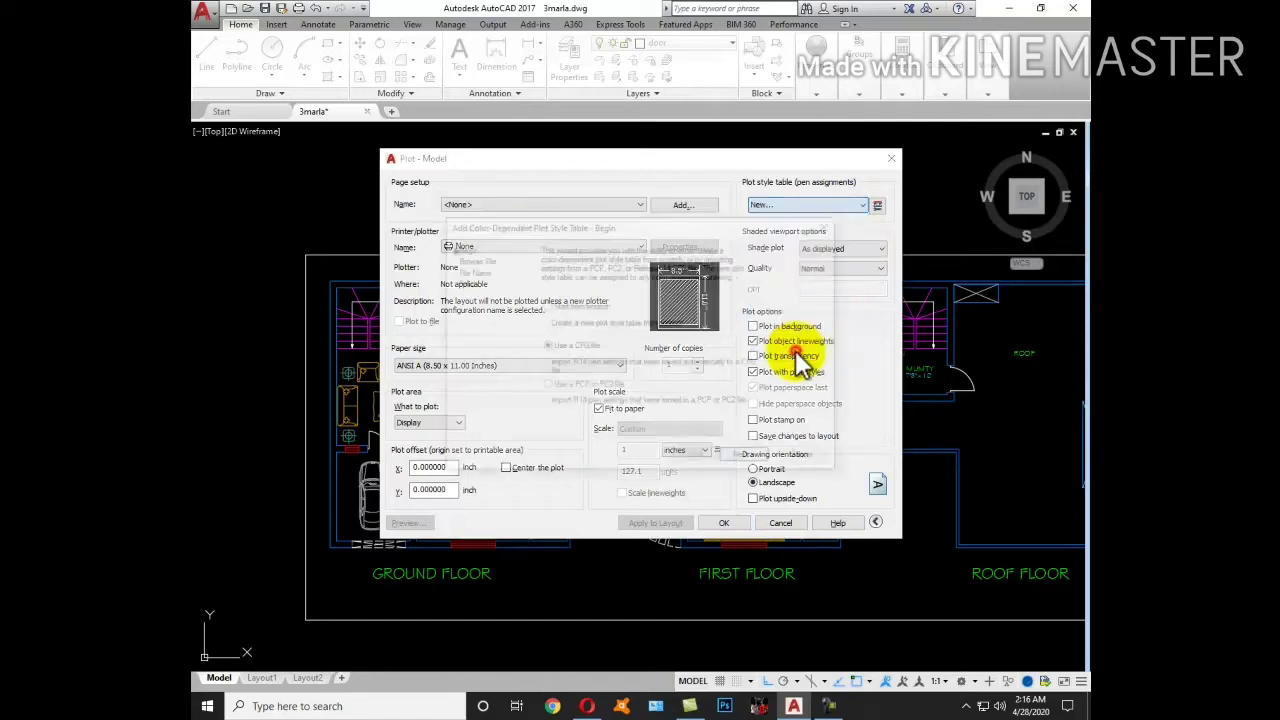
click(569, 305)
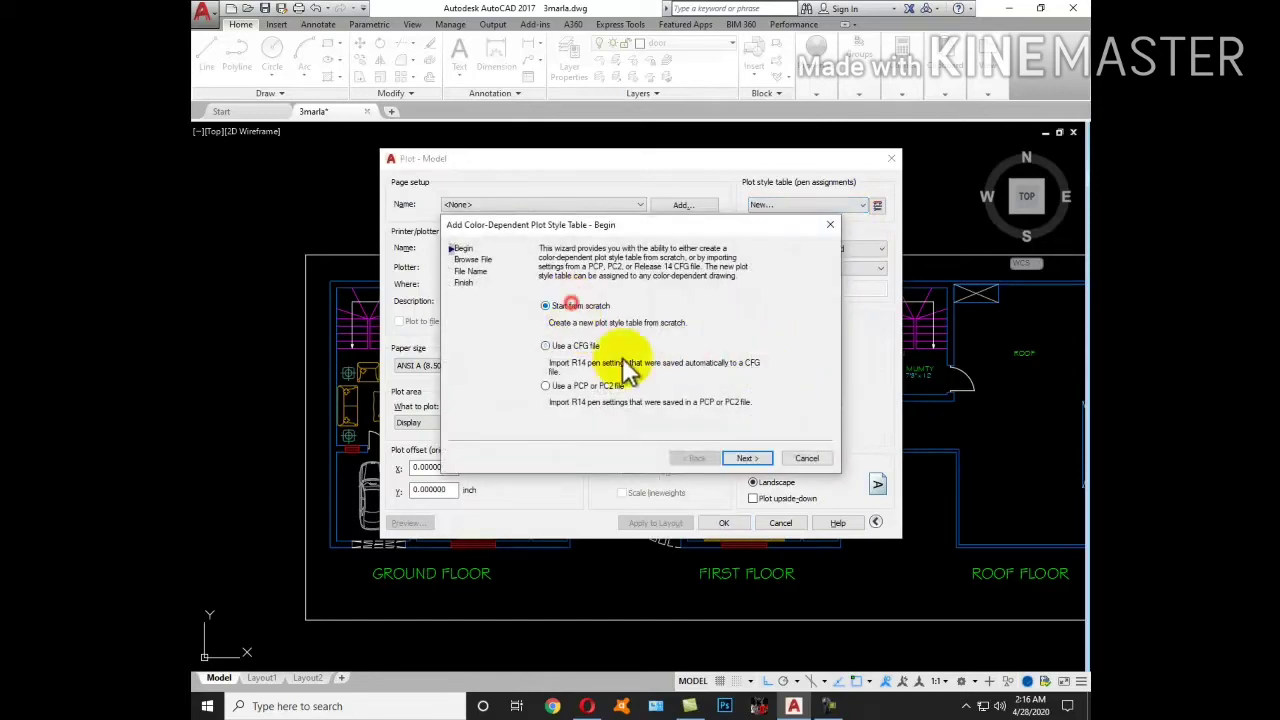
click(745, 459)
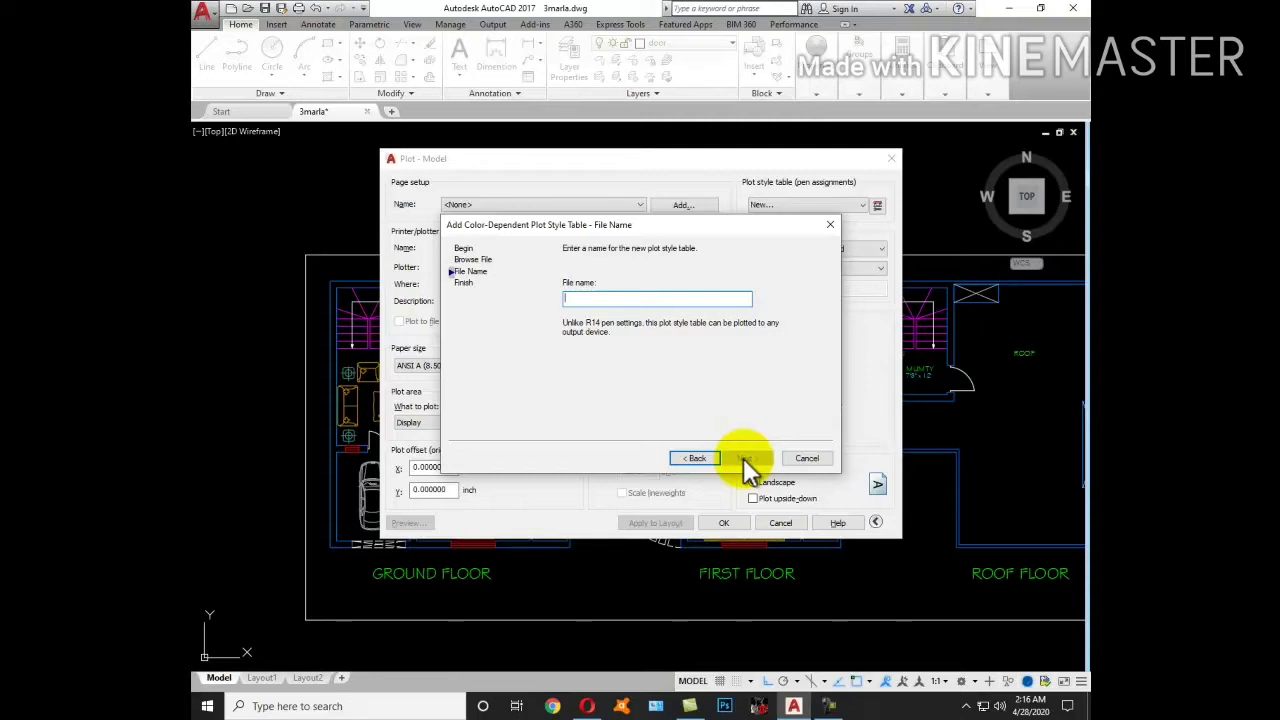
text(PEN)
click(748, 458)
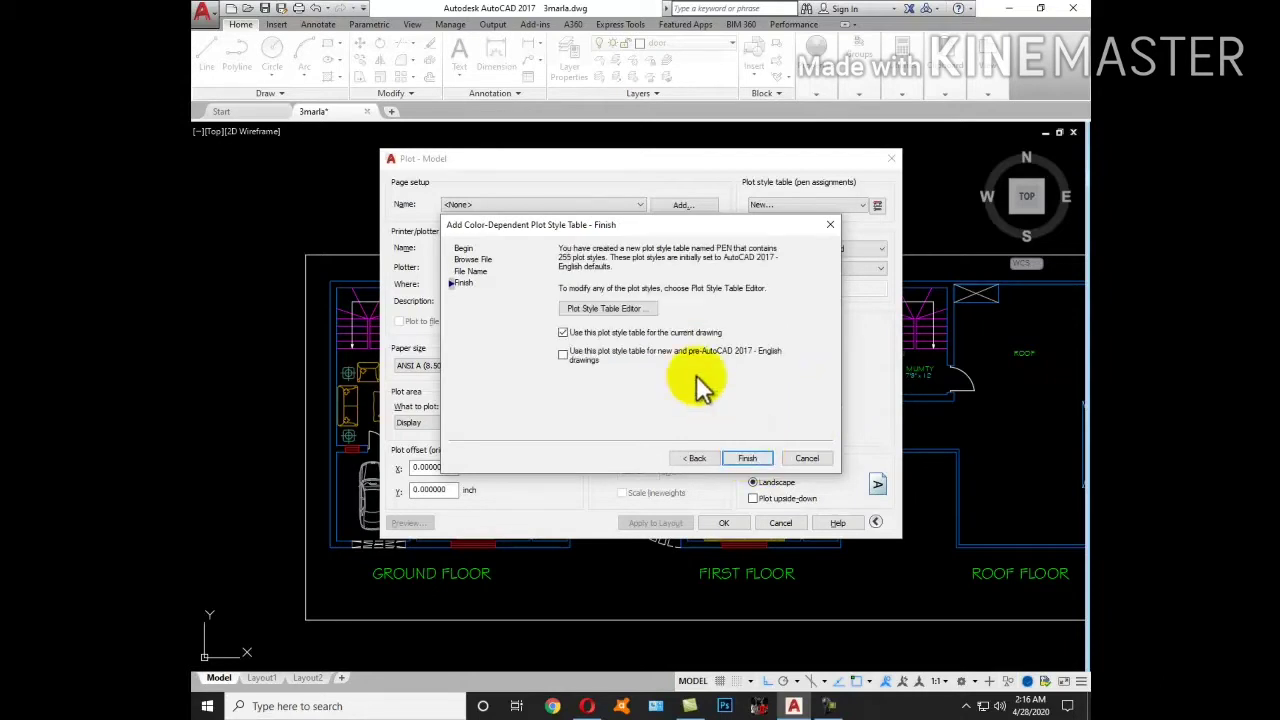
click(628, 308)
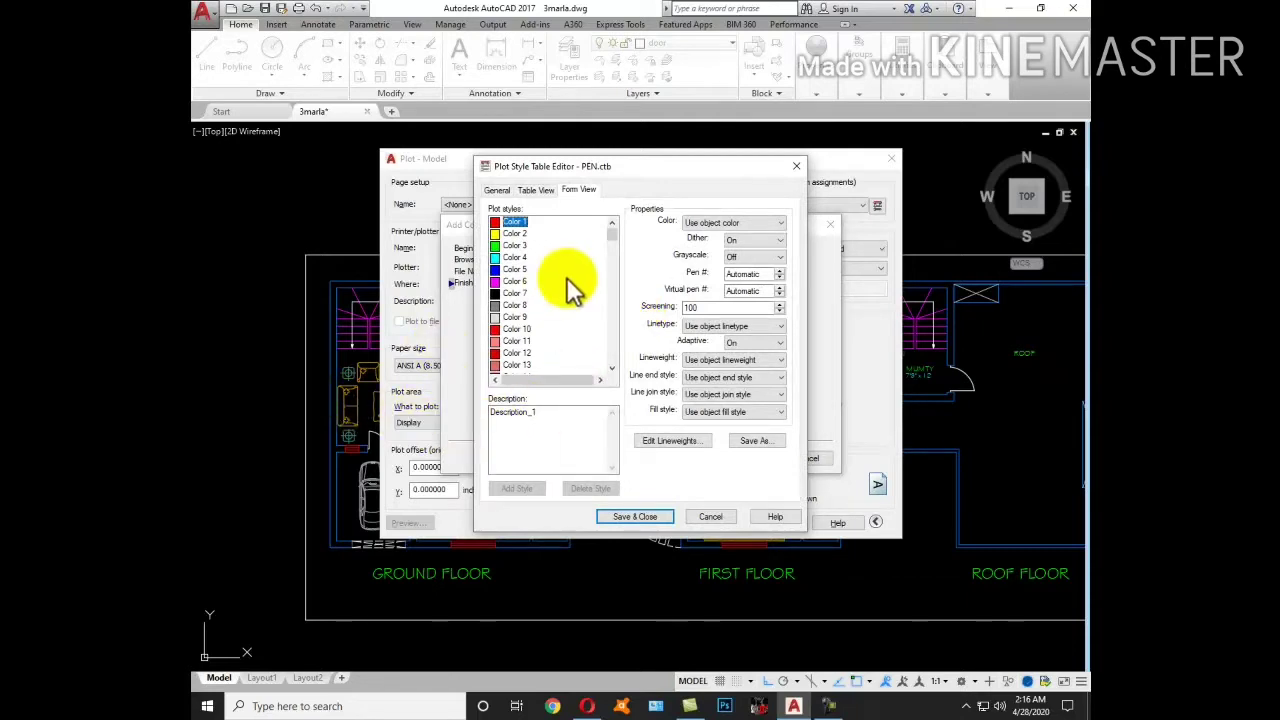
Give the Color 42 style a Solid linetype and a 0.0000 mm lineweight in Form View.
drag(611, 236, 614, 249)
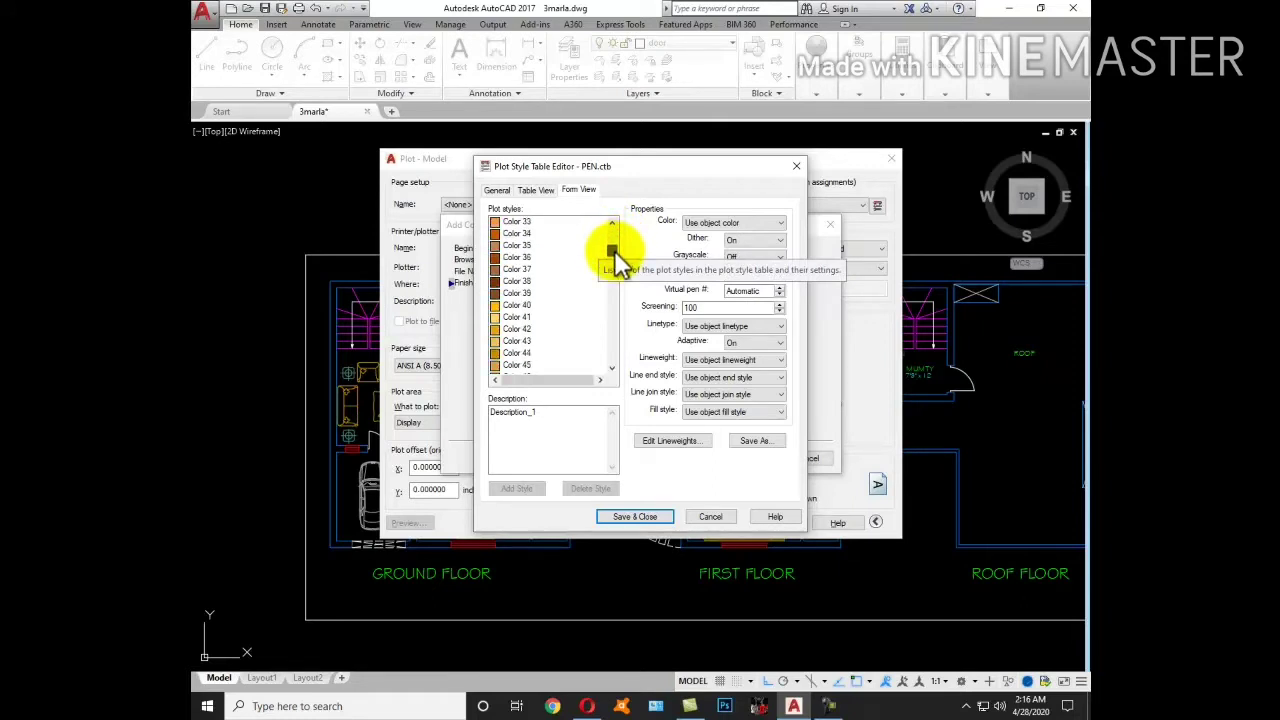
click(518, 329)
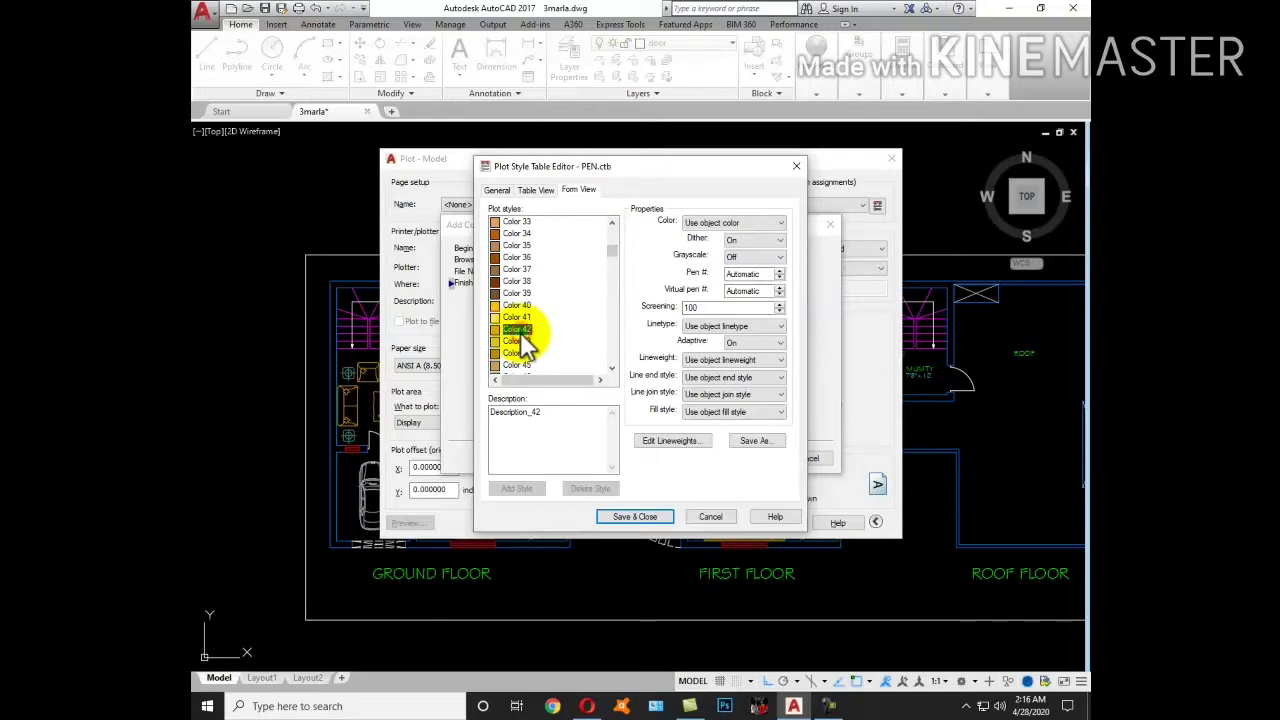
click(750, 224)
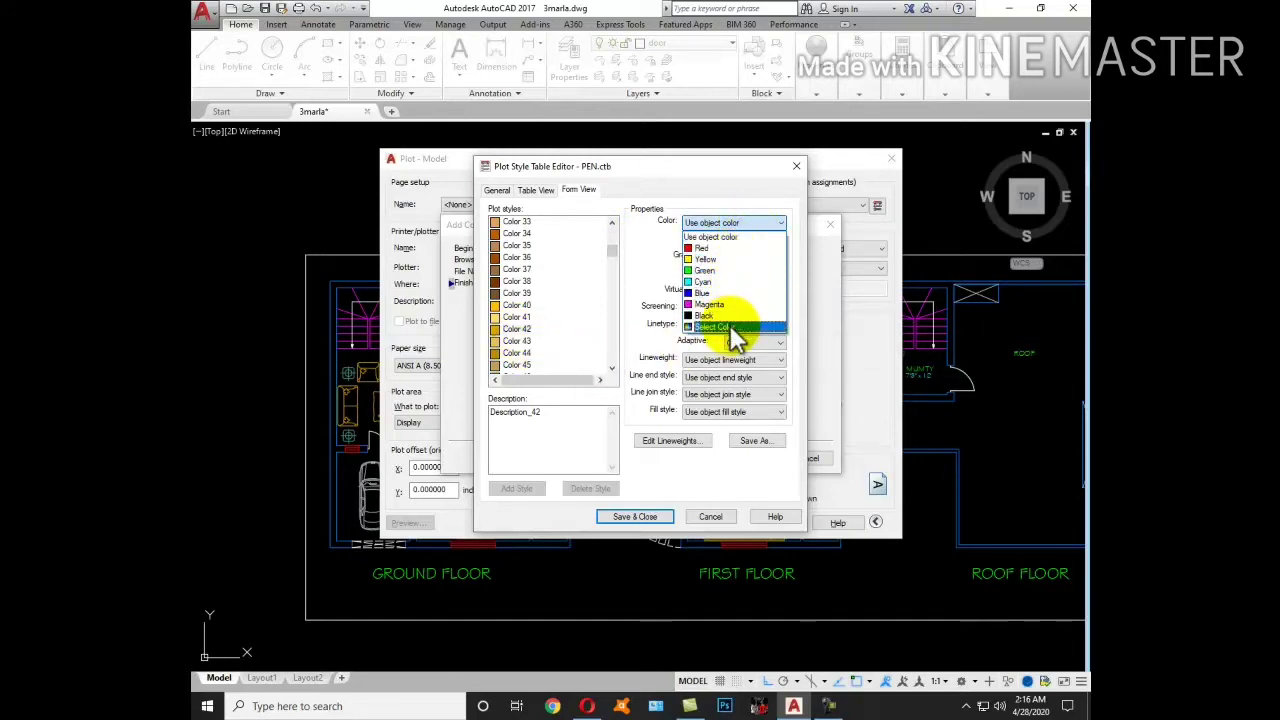
click(735, 240)
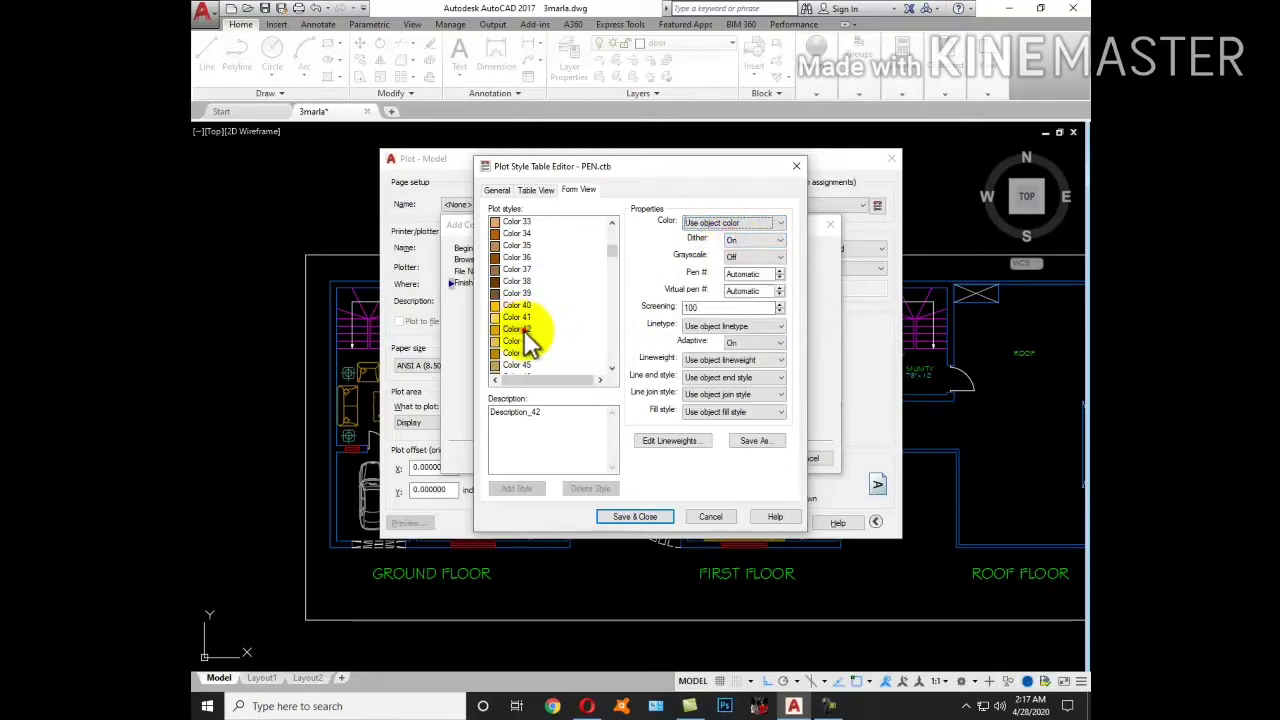
click(518, 329)
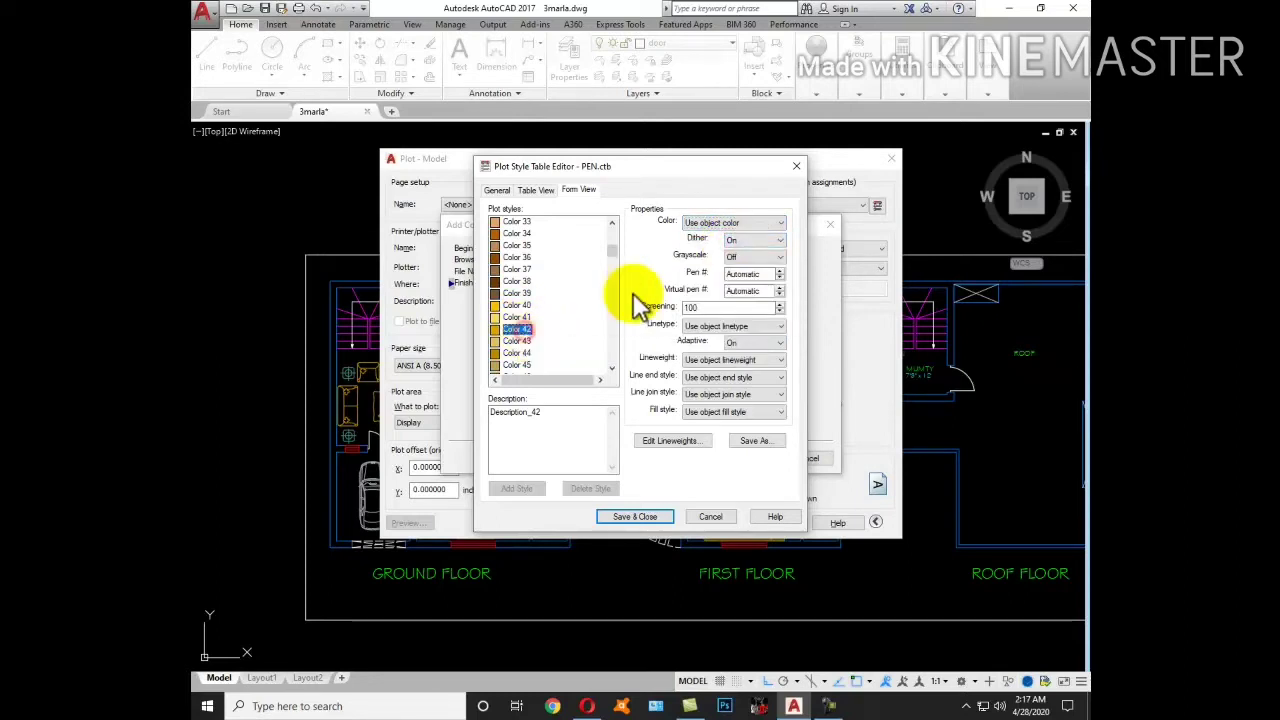
click(757, 327)
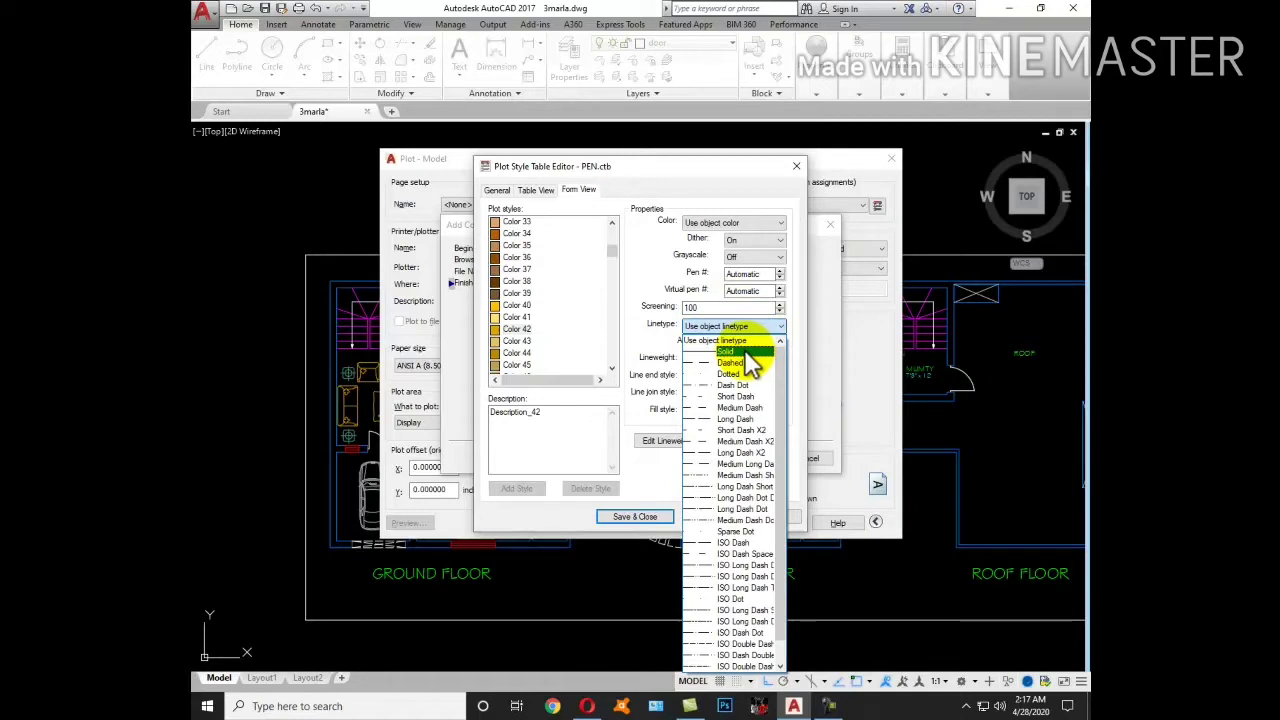
click(746, 352)
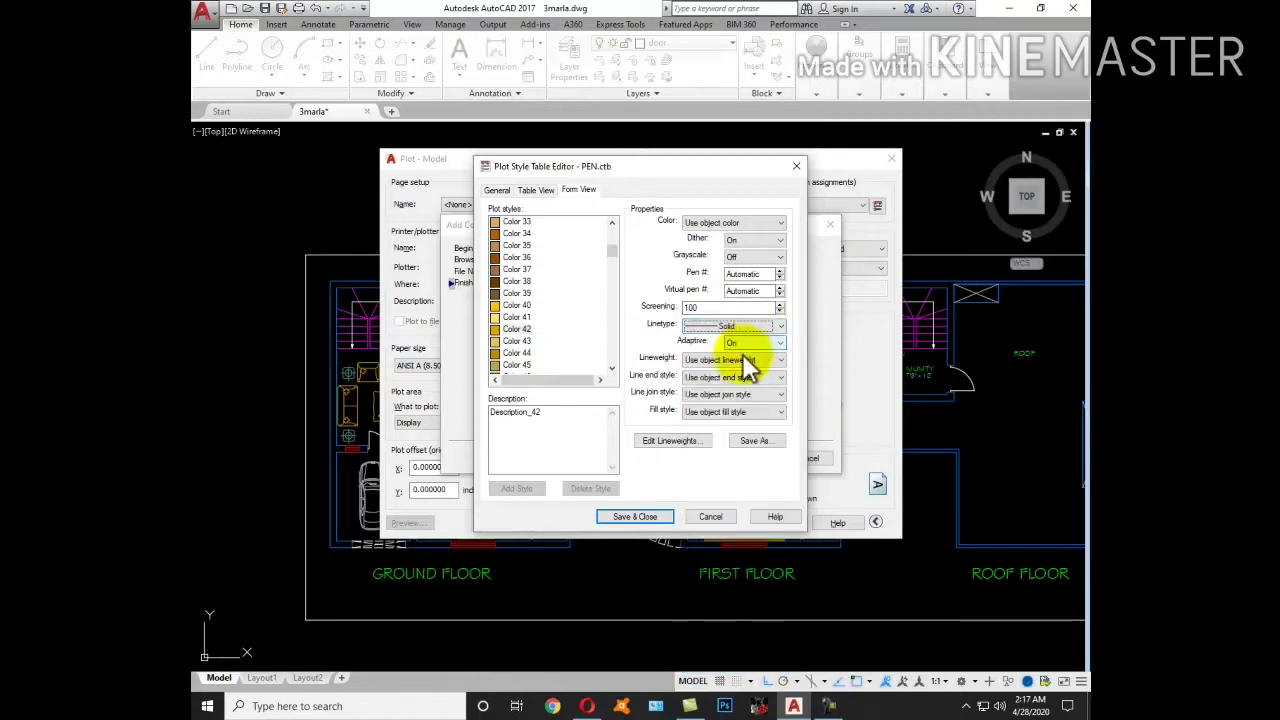
click(762, 361)
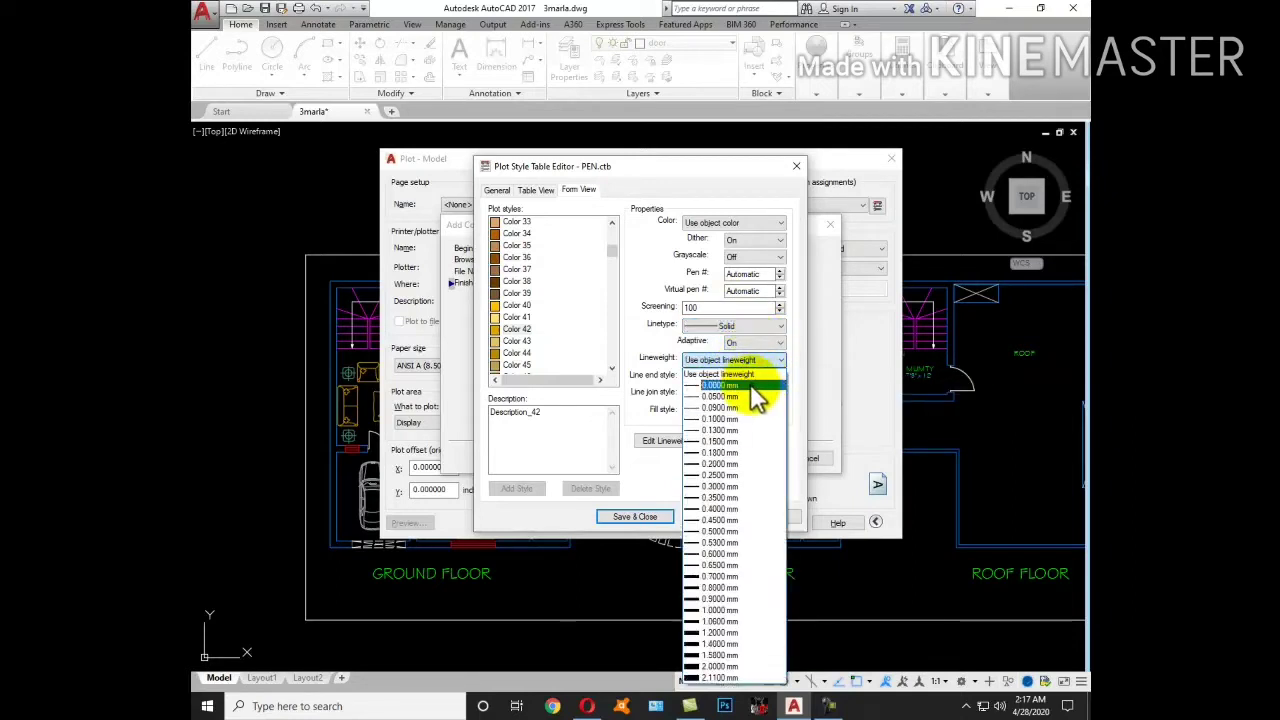
click(741, 385)
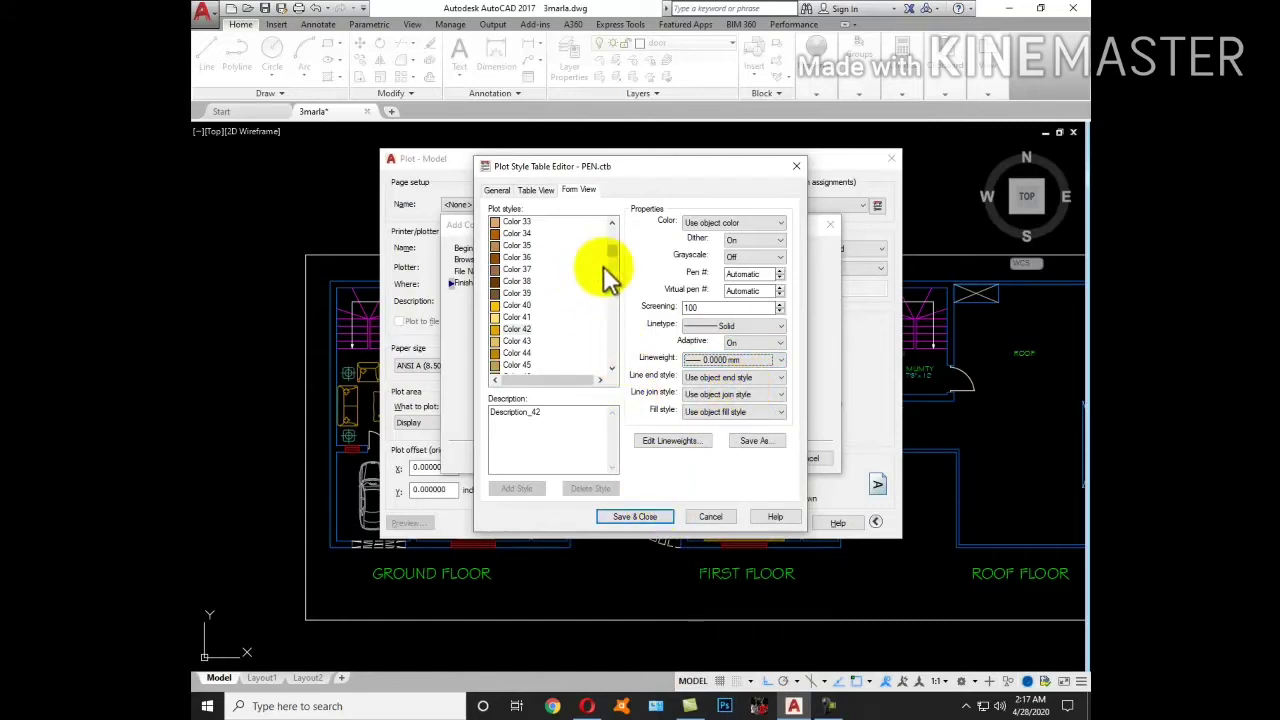
drag(613, 255, 619, 226)
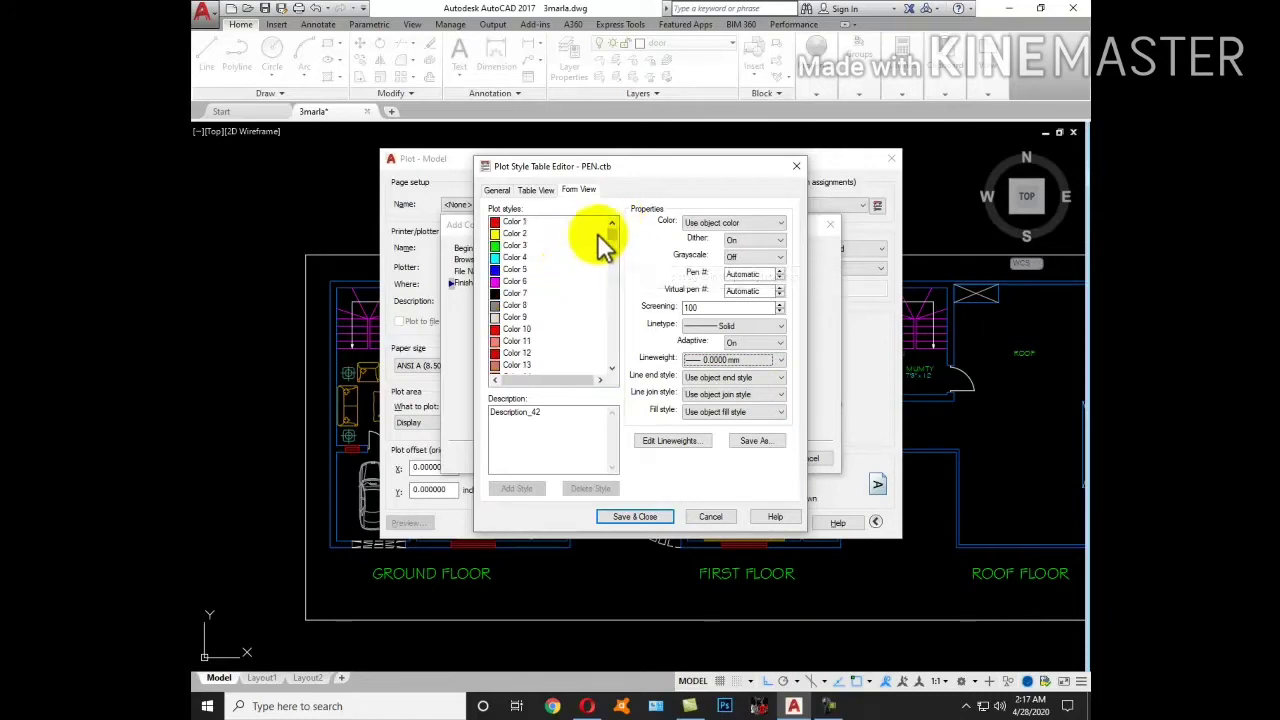
Set Color 1 to a Solid linetype with a 0.1500 mm lineweight.
click(515, 221)
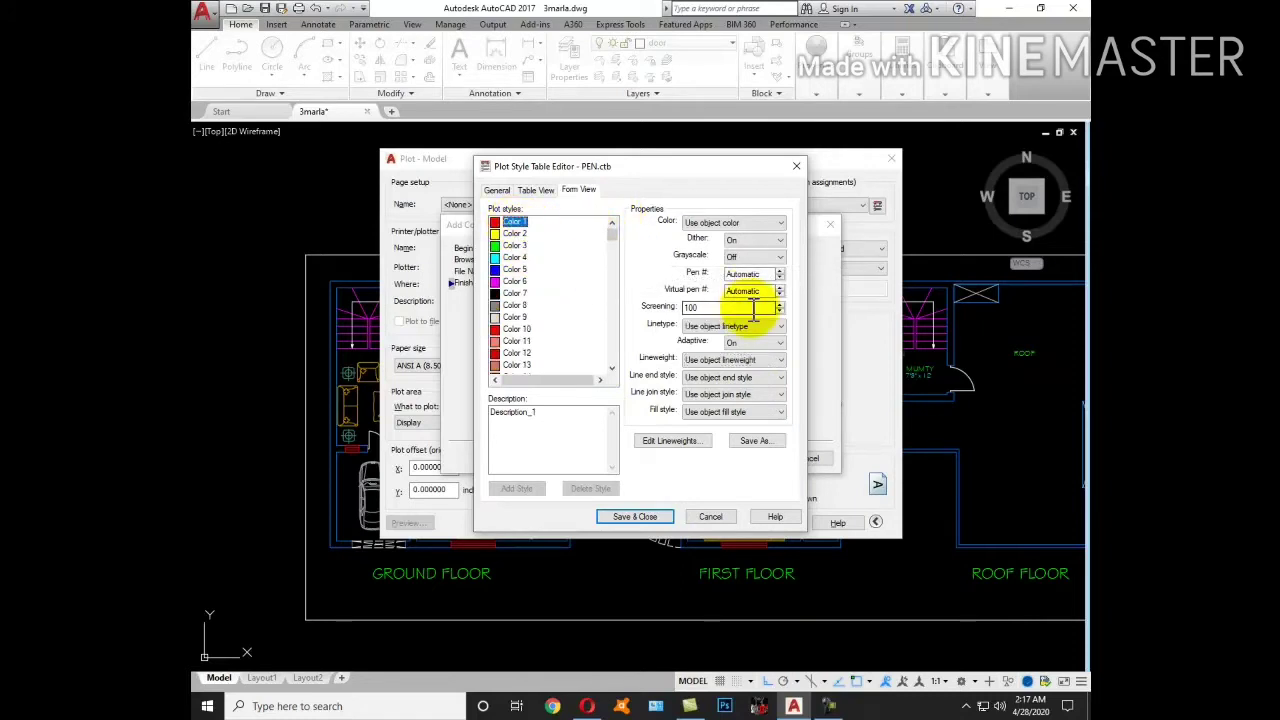
click(753, 328)
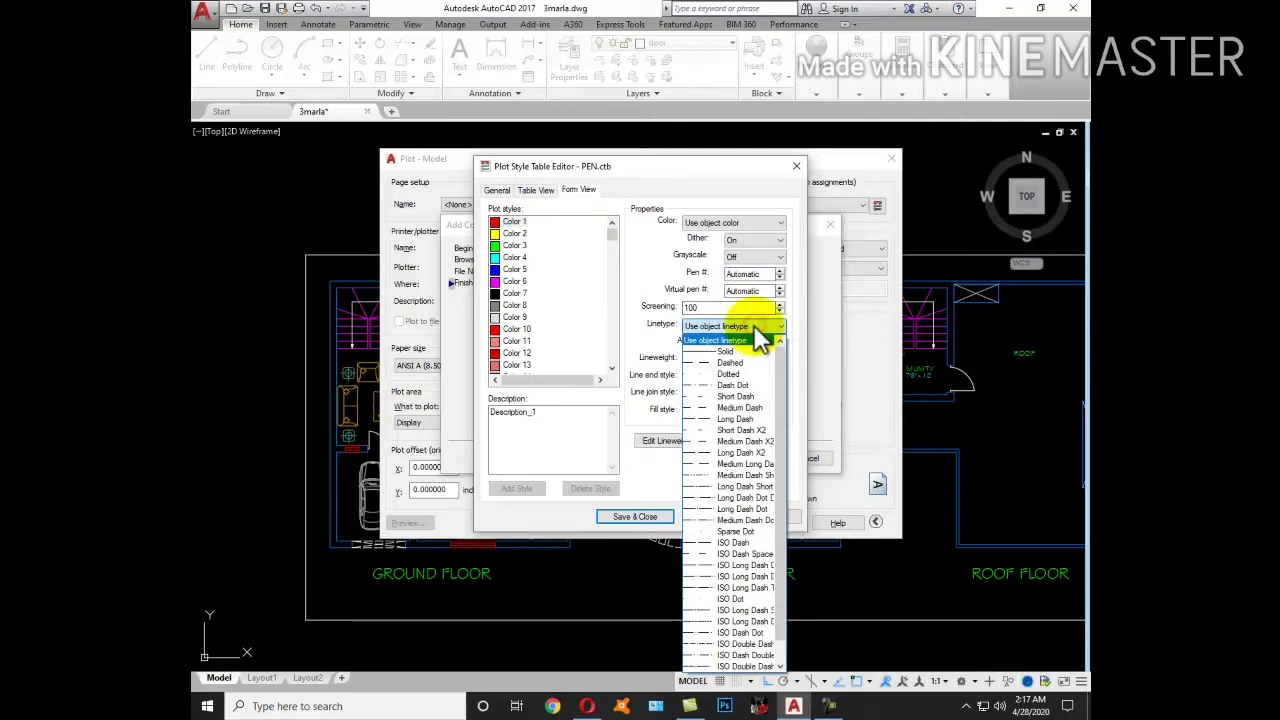
click(739, 344)
click(757, 361)
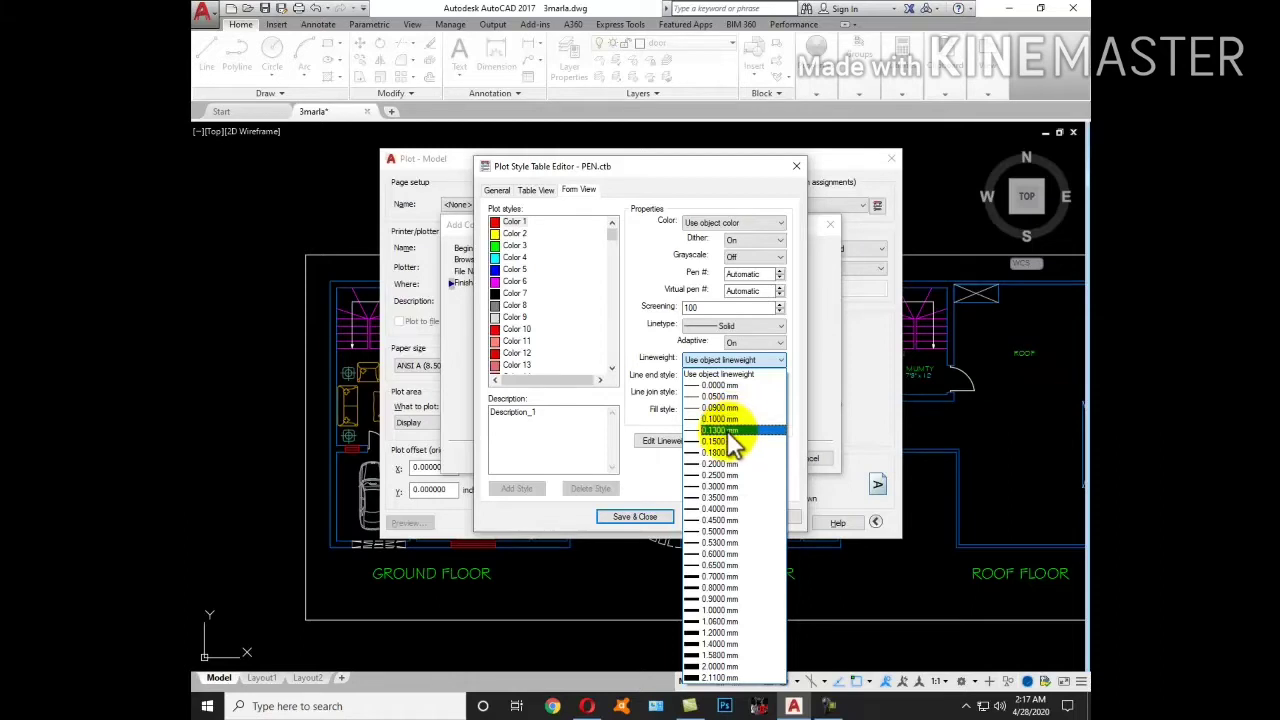
click(727, 441)
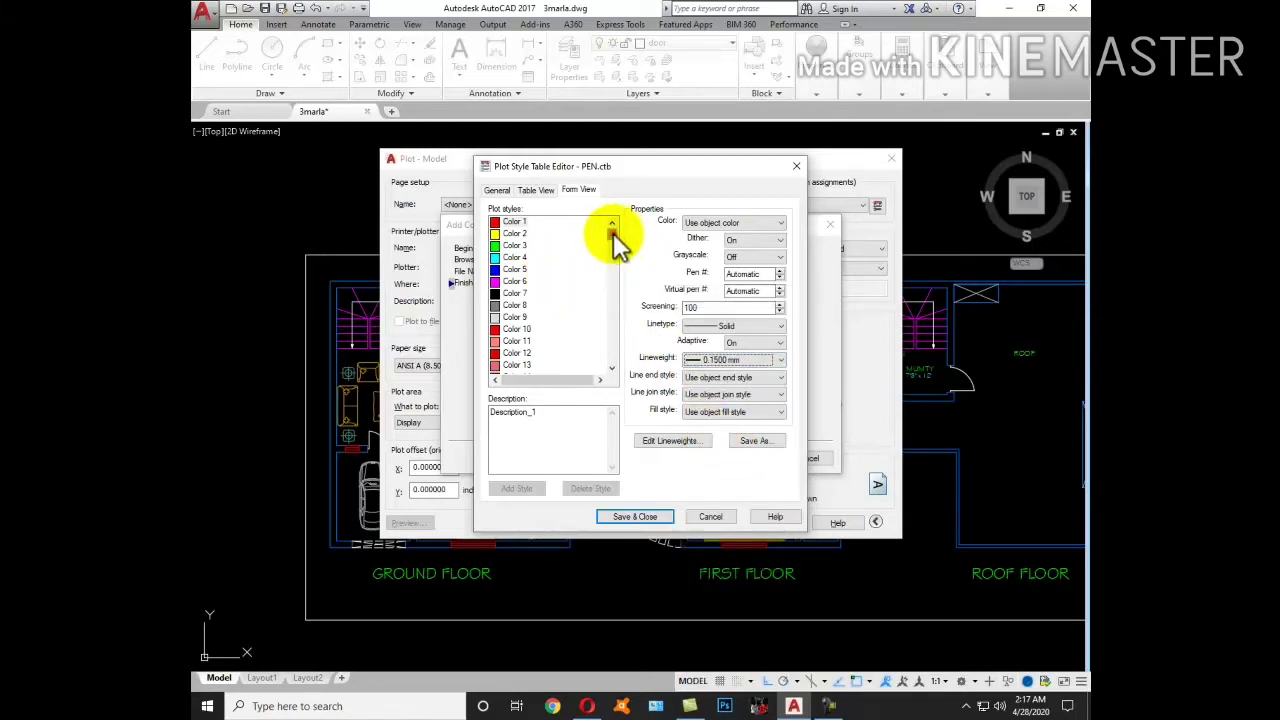
Give the Color 150 style a 0.2500 mm lineweight.
drag(612, 234, 612, 317)
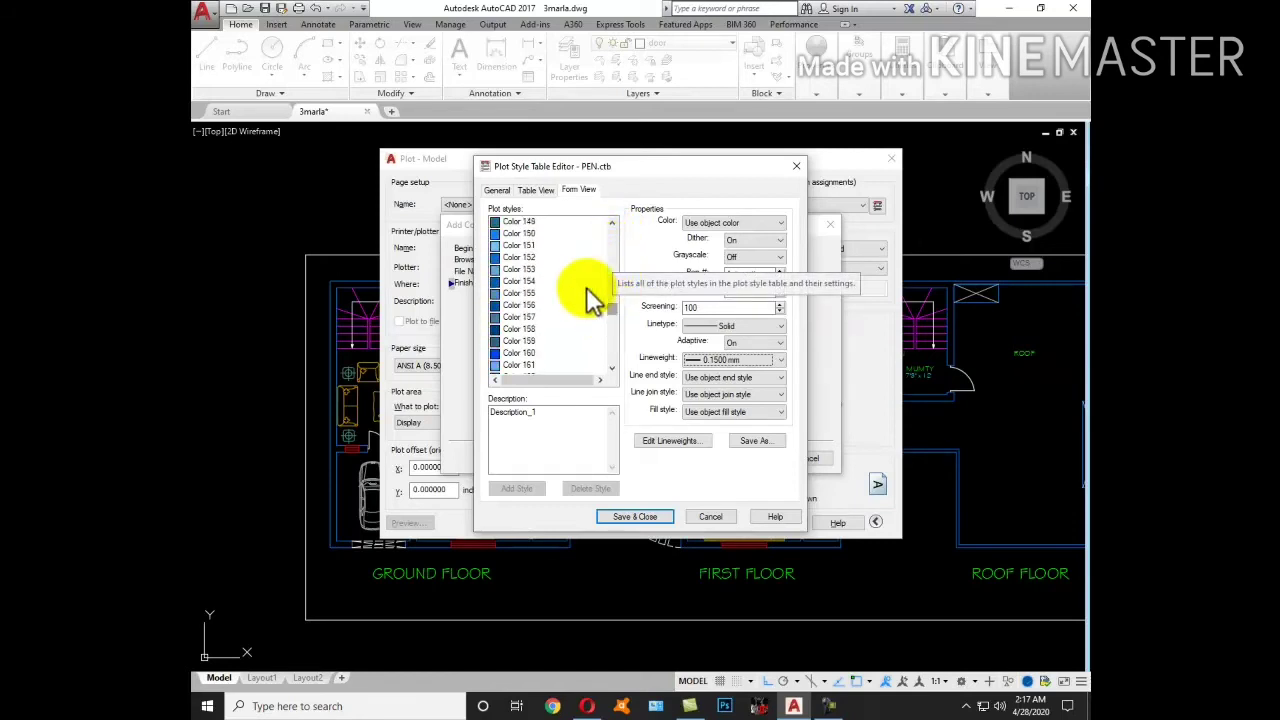
click(520, 233)
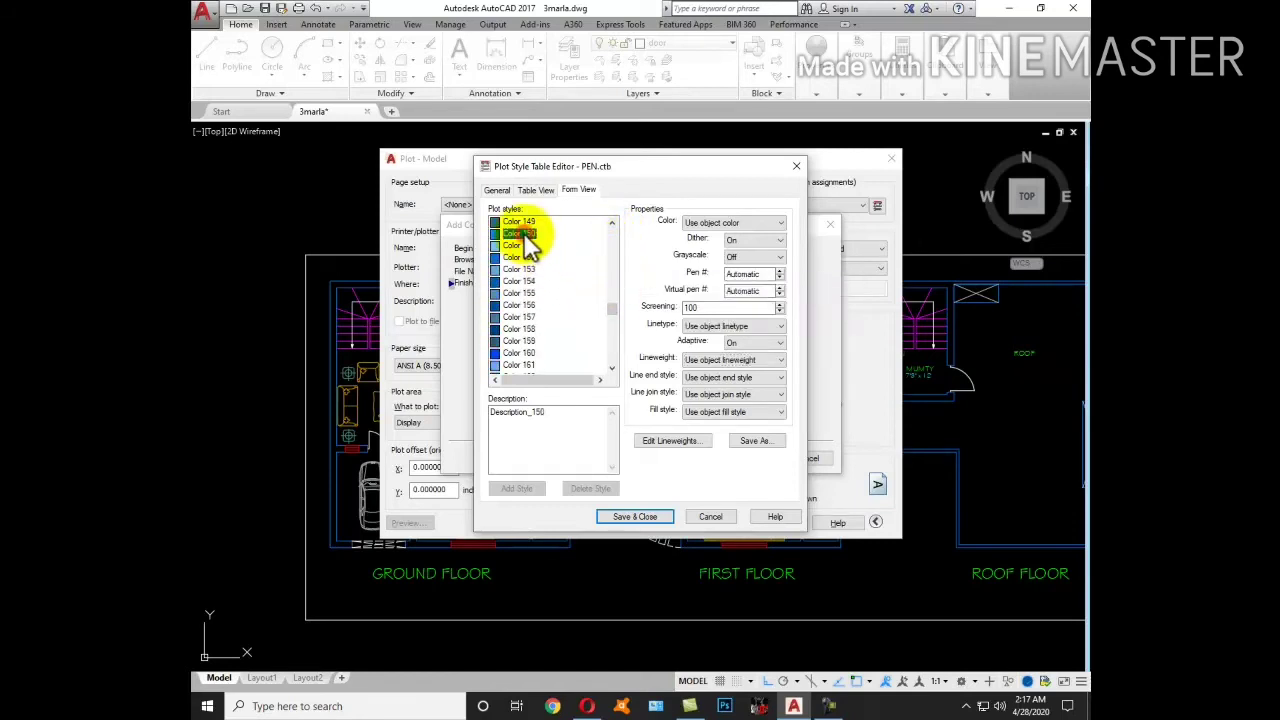
click(748, 361)
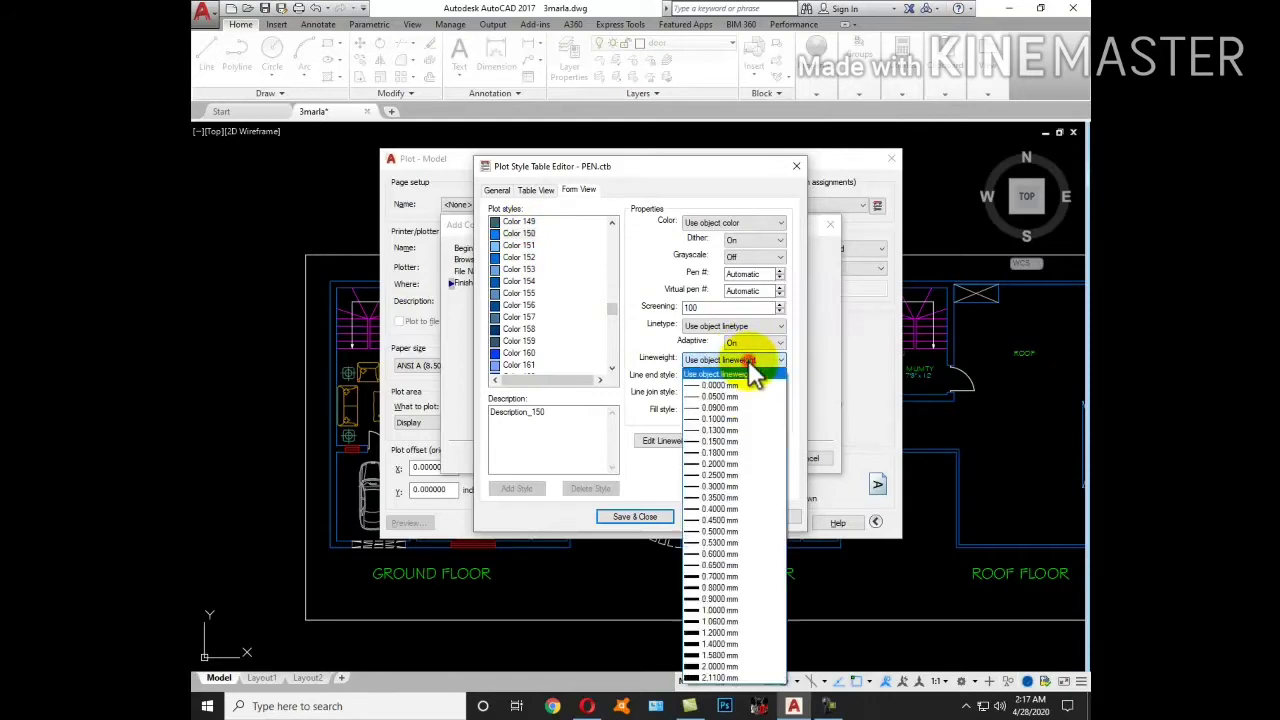
click(721, 474)
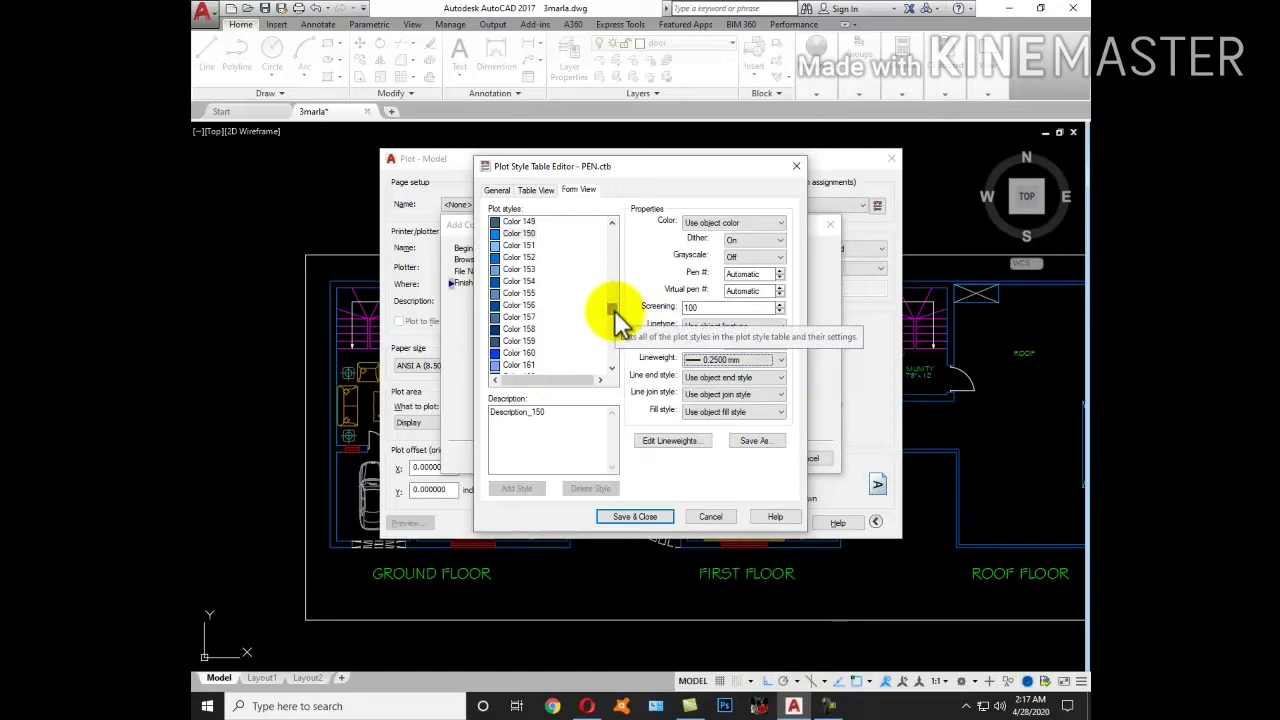
drag(614, 318, 626, 232)
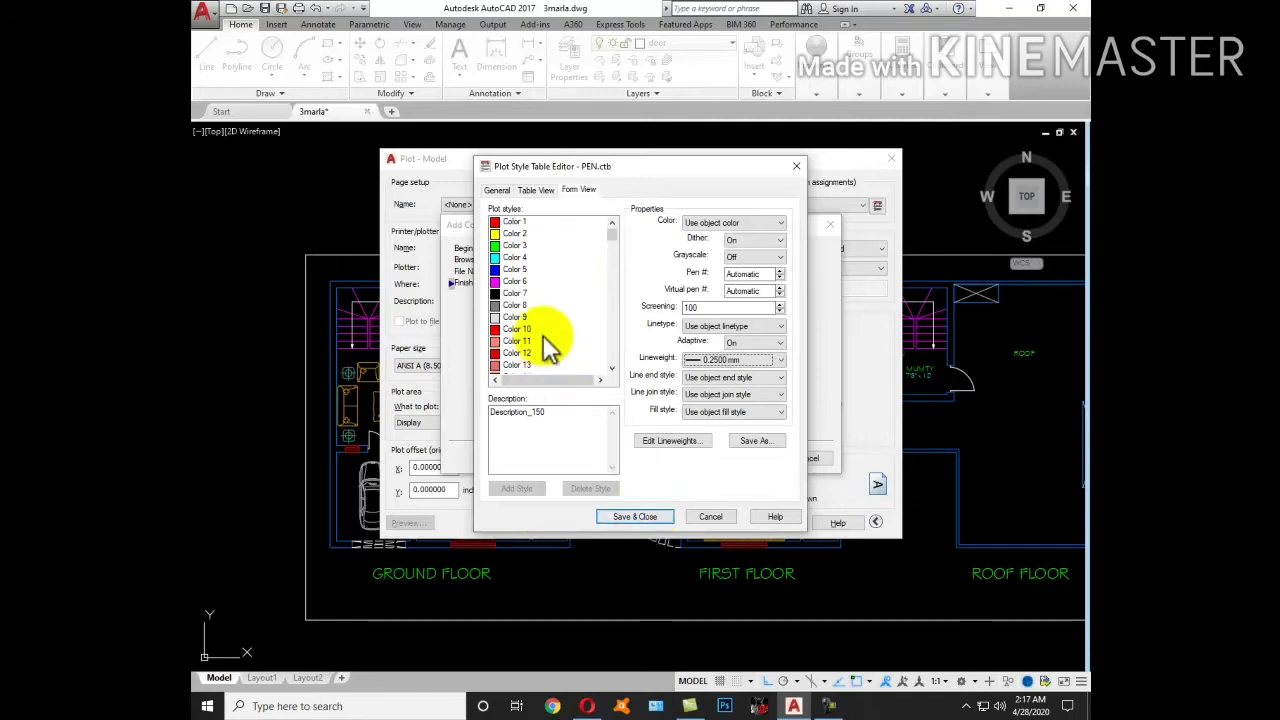
drag(610, 243, 616, 262)
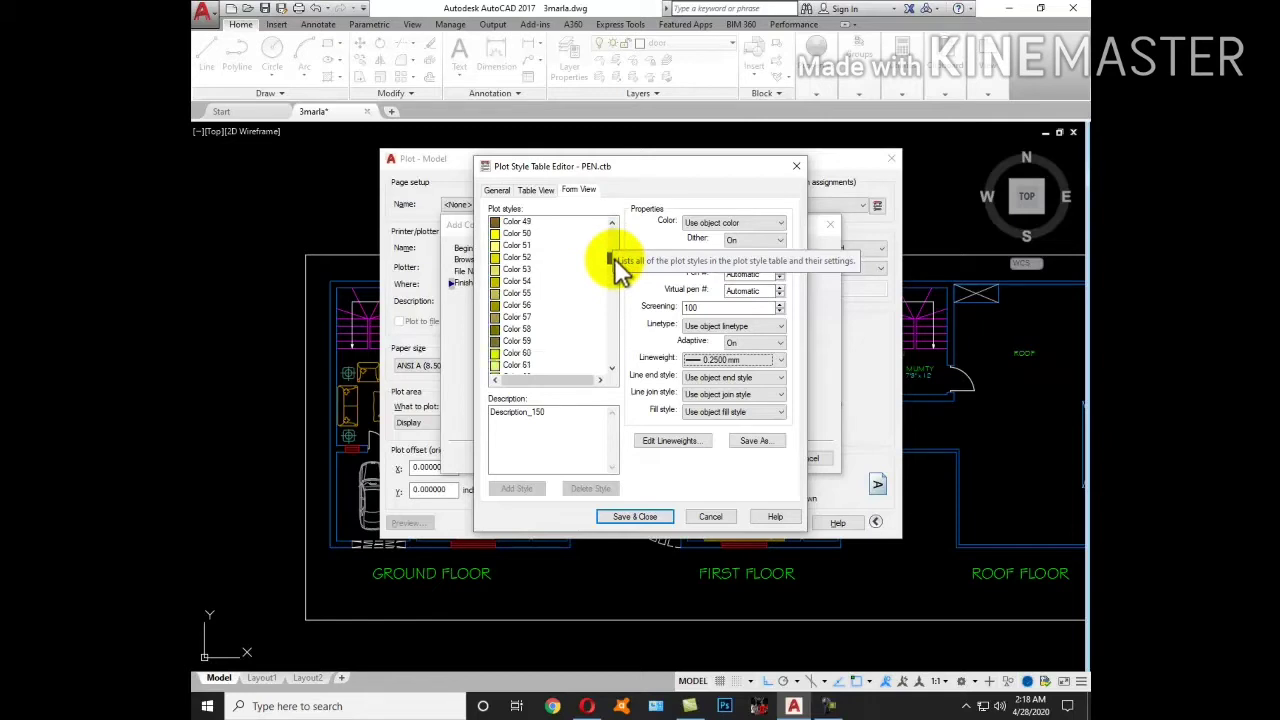
drag(614, 258, 626, 231)
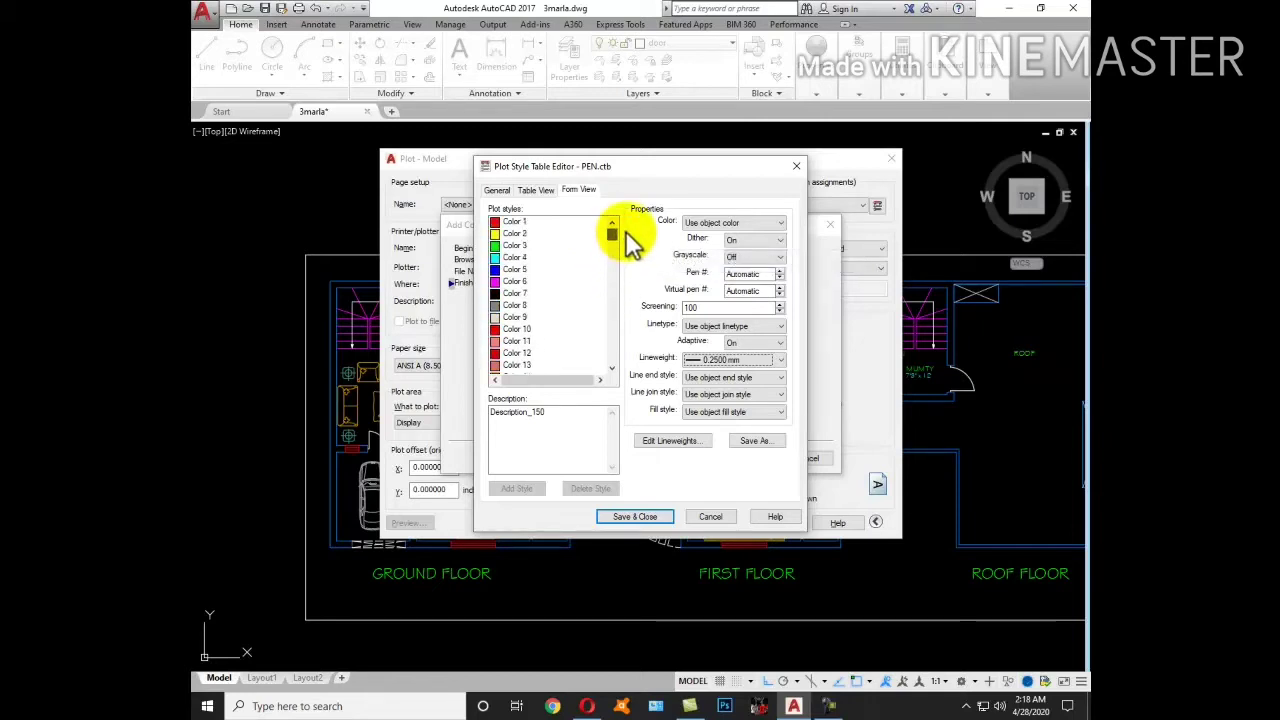
Set Color 9's lineweight to 0.0000 mm and Save & Close the PEN.ctb table.
click(518, 316)
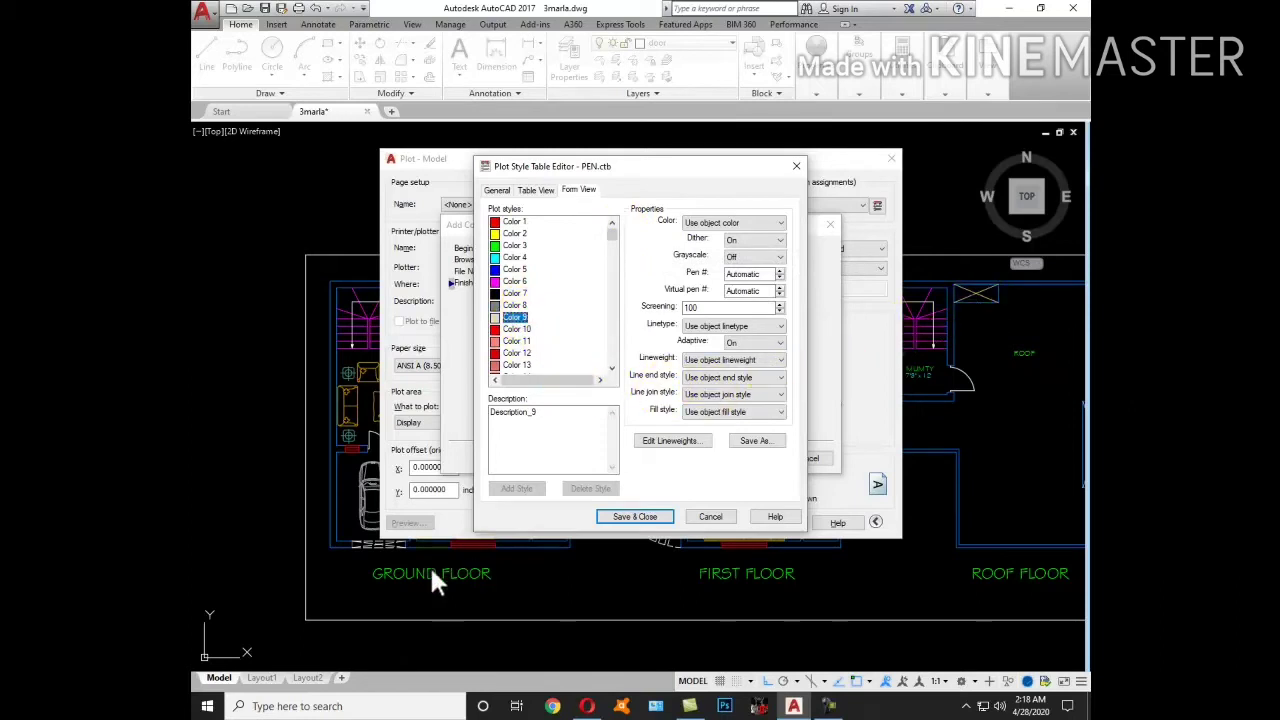
click(756, 328)
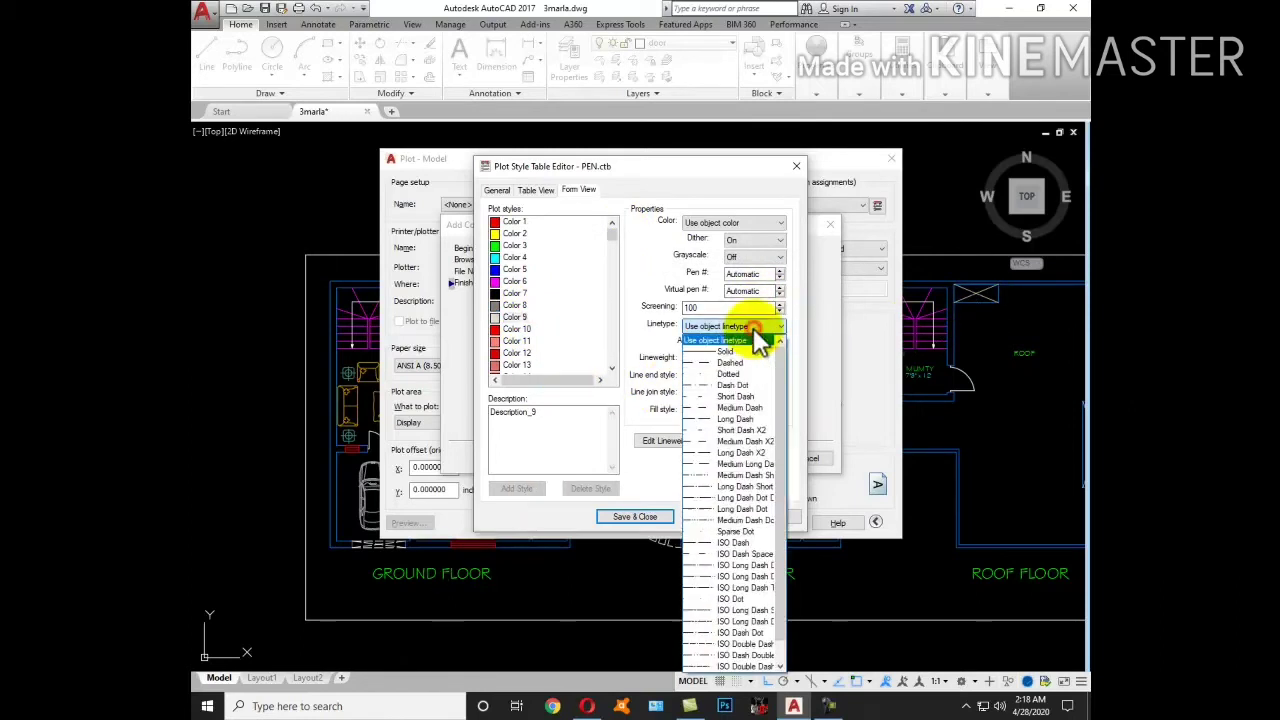
click(758, 340)
click(766, 360)
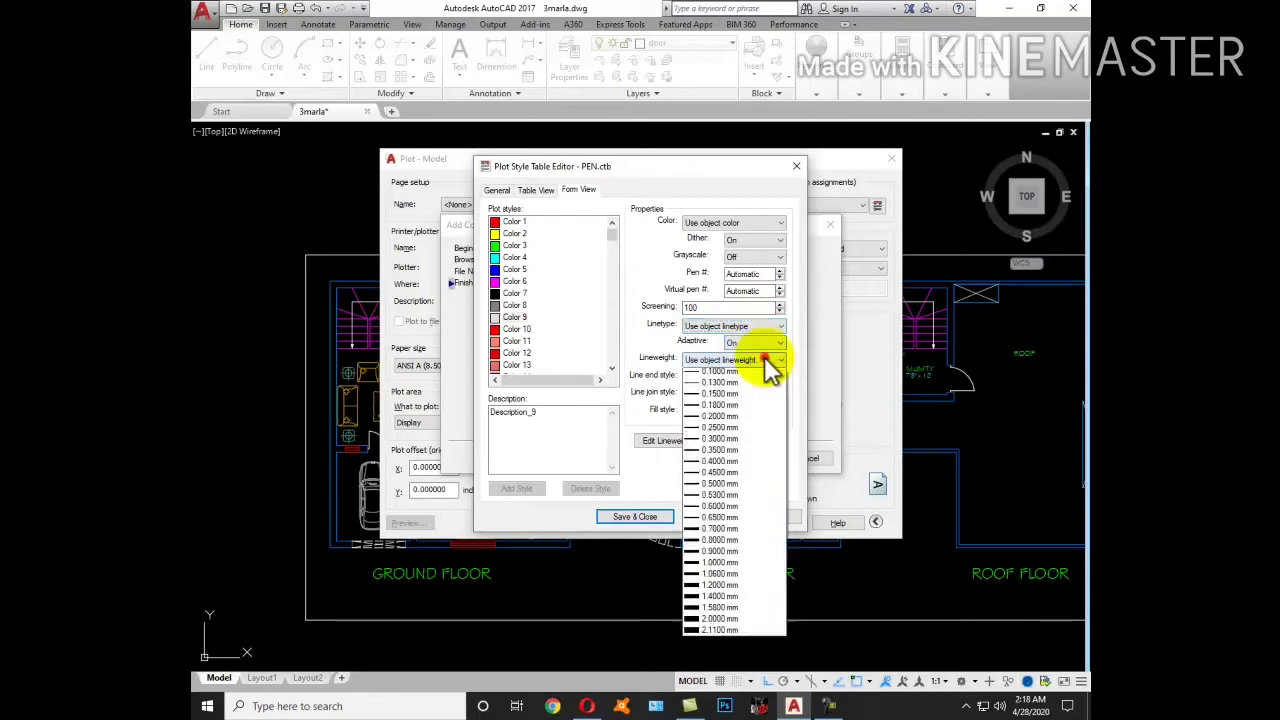
click(752, 387)
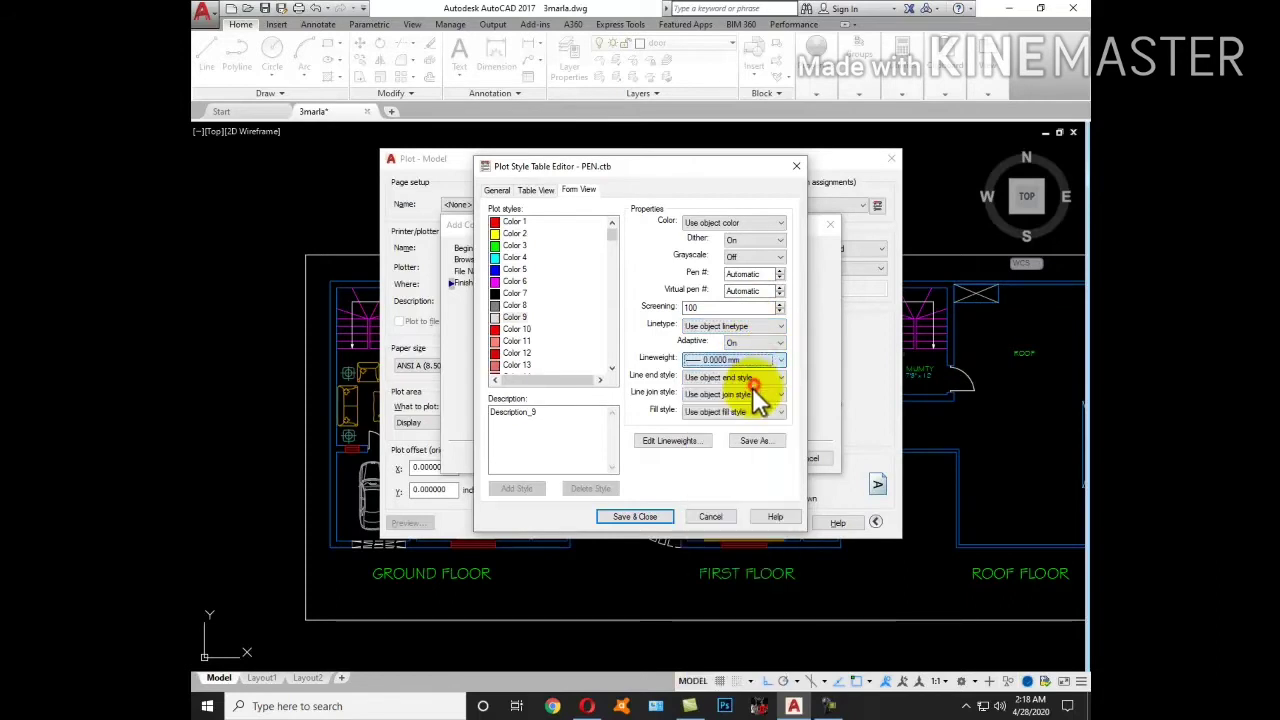
click(664, 519)
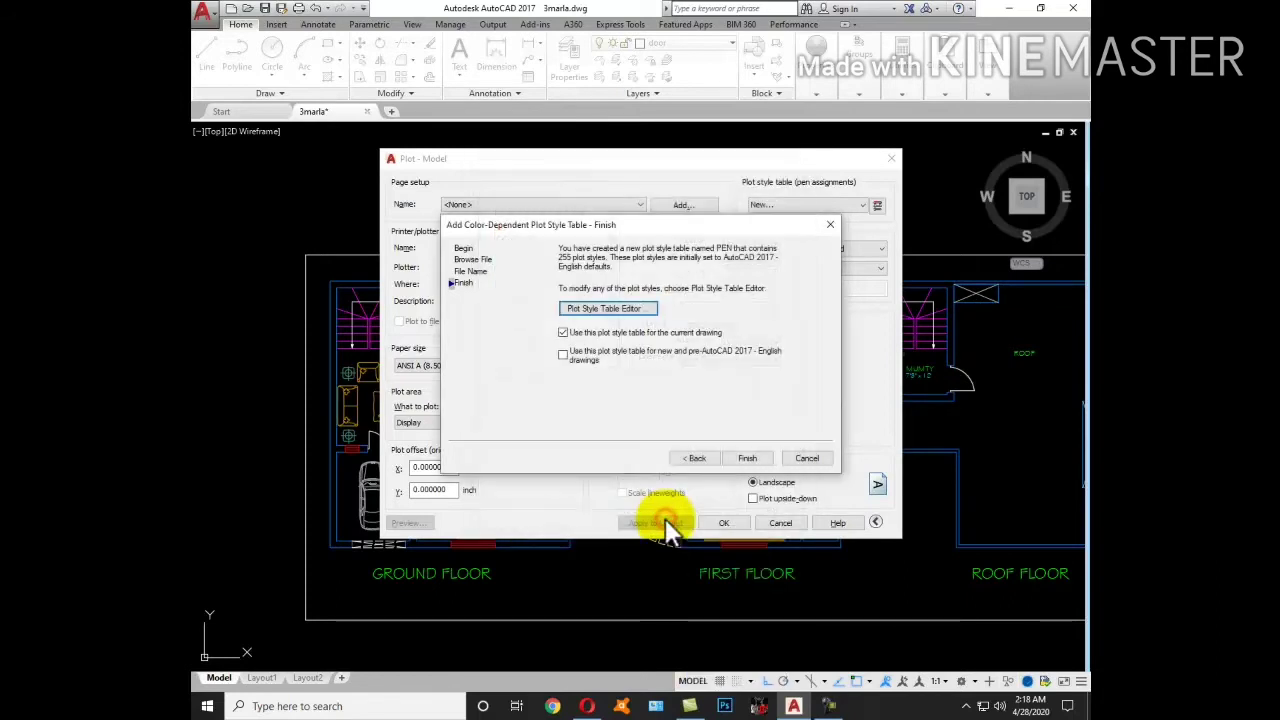
Finish the wizard, load <Previous plot>, and window the ground floor plan as the plot area.
click(747, 458)
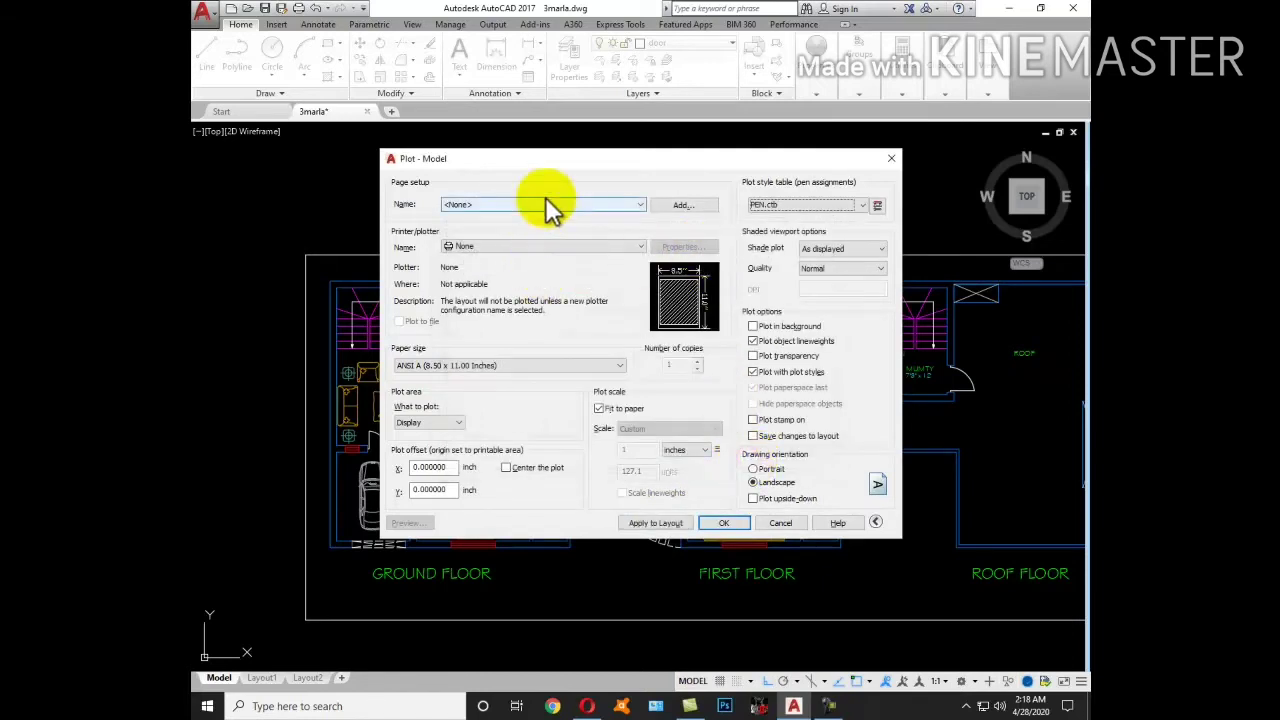
click(545, 197)
click(535, 224)
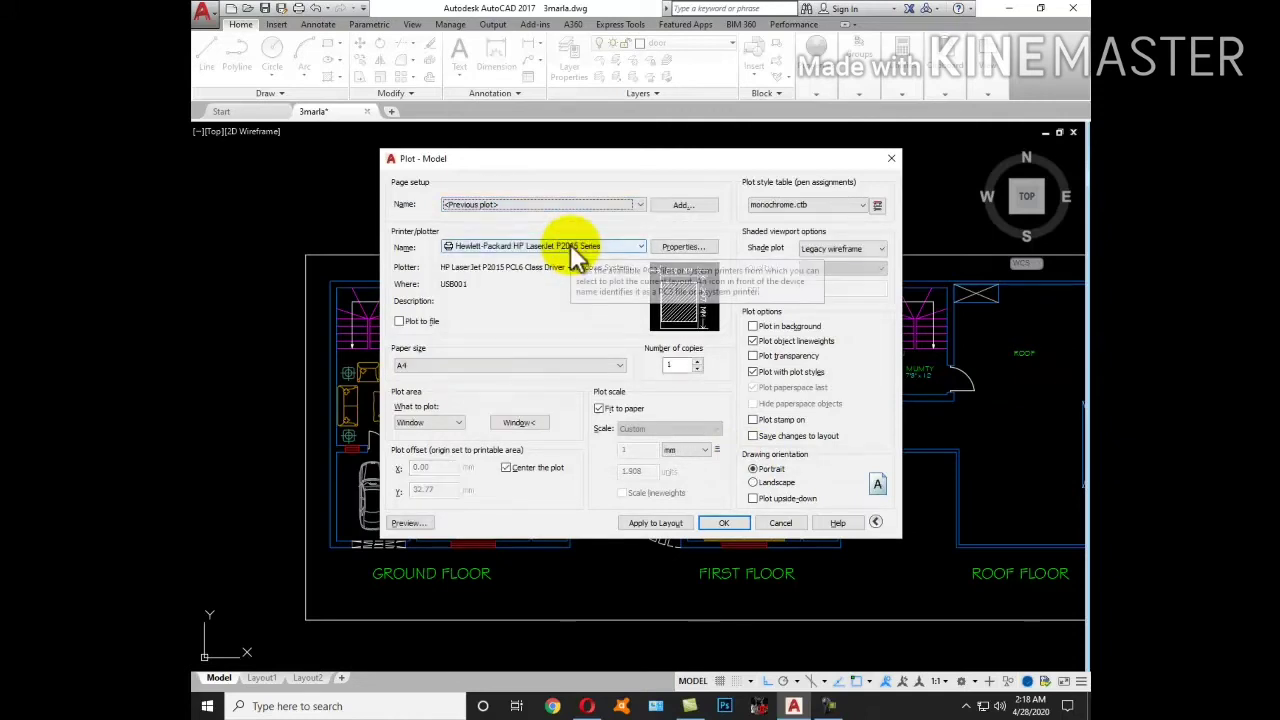
click(512, 423)
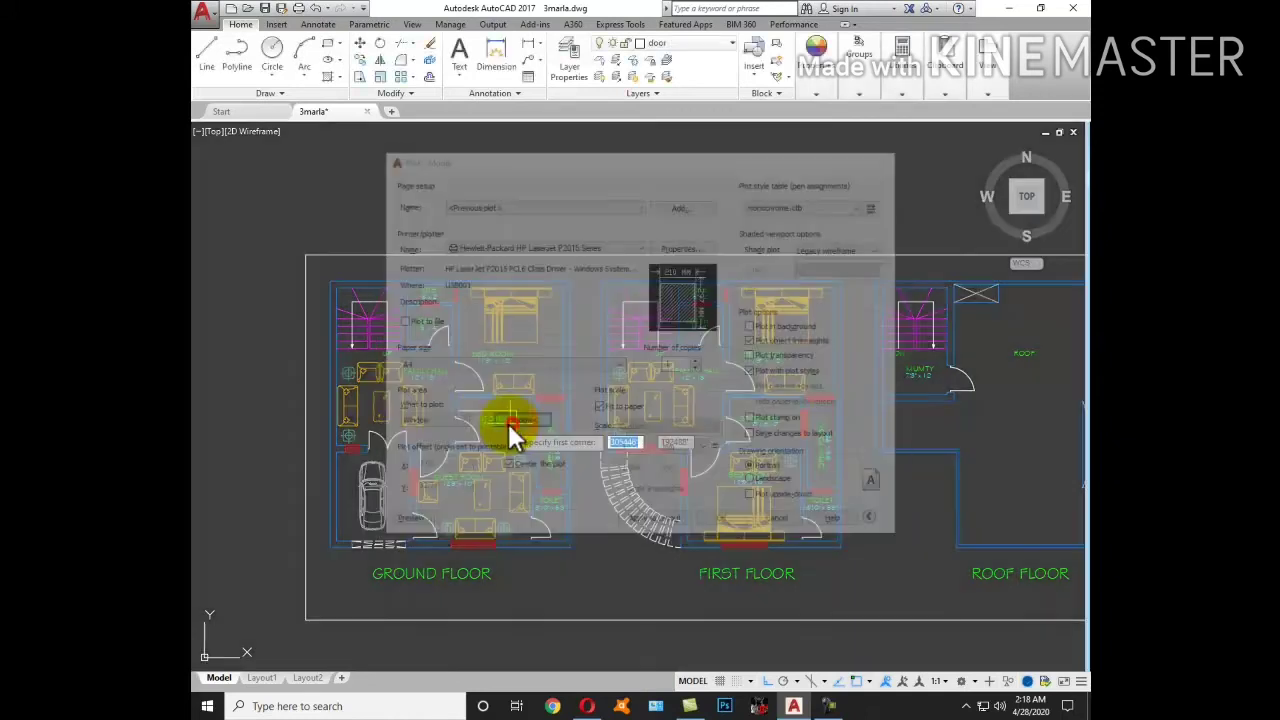
click(322, 272)
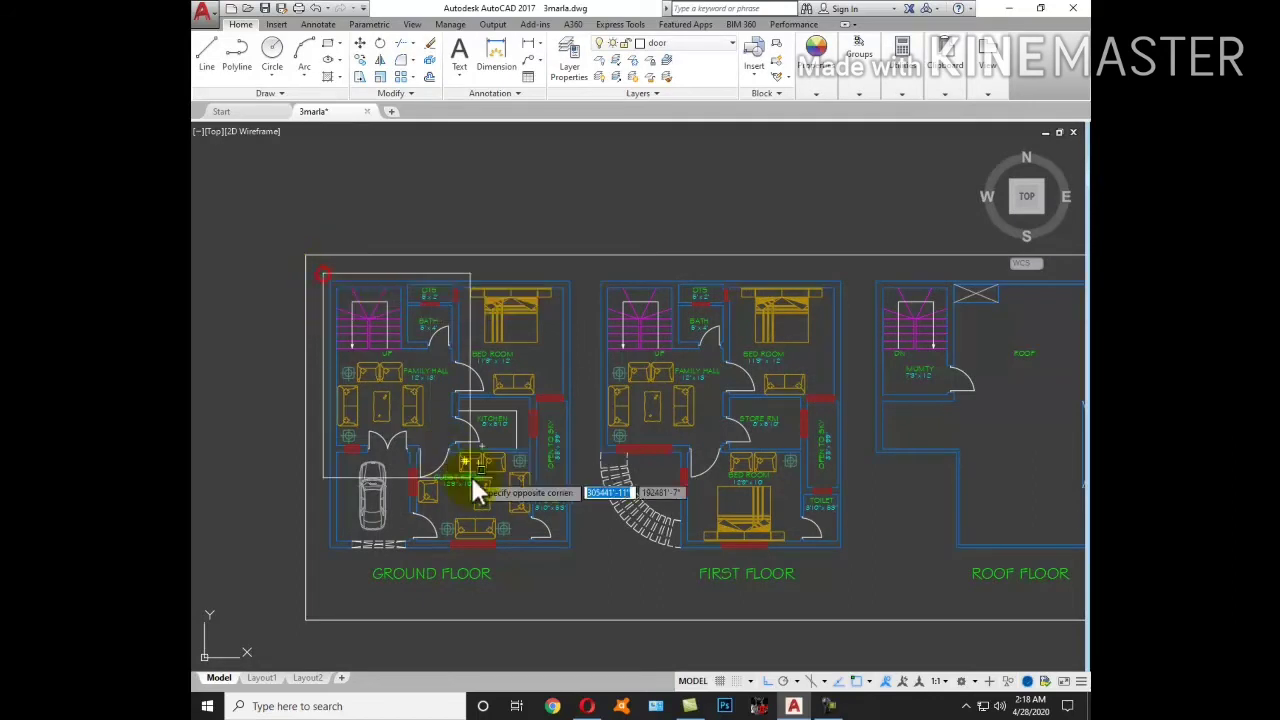
click(585, 558)
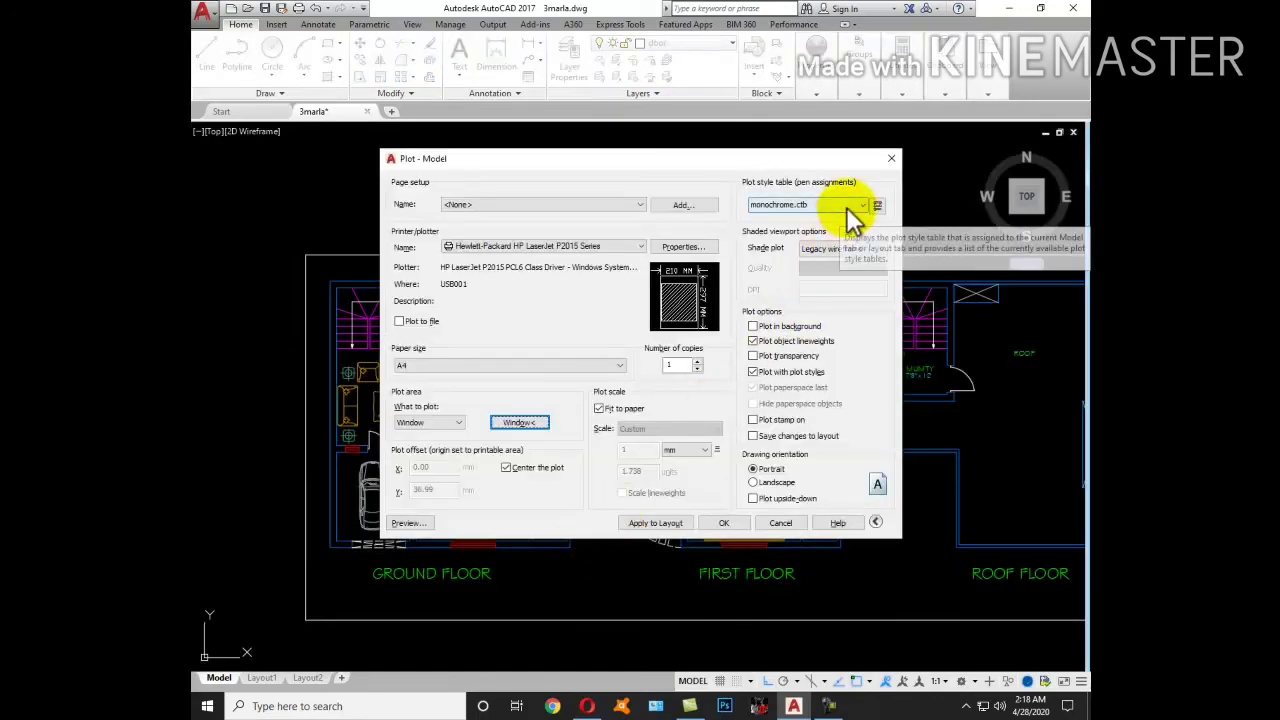
Apply PEN.ctb to all layouts and preview the plot.
click(847, 208)
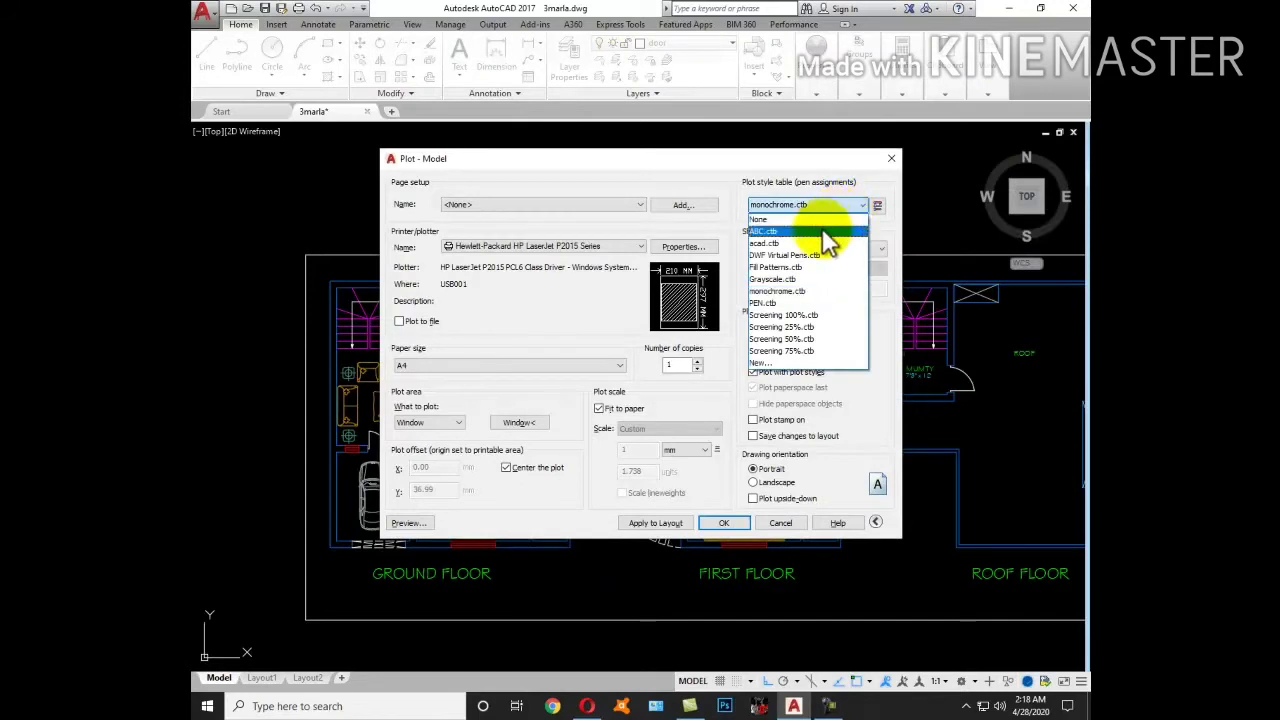
click(804, 302)
click(648, 385)
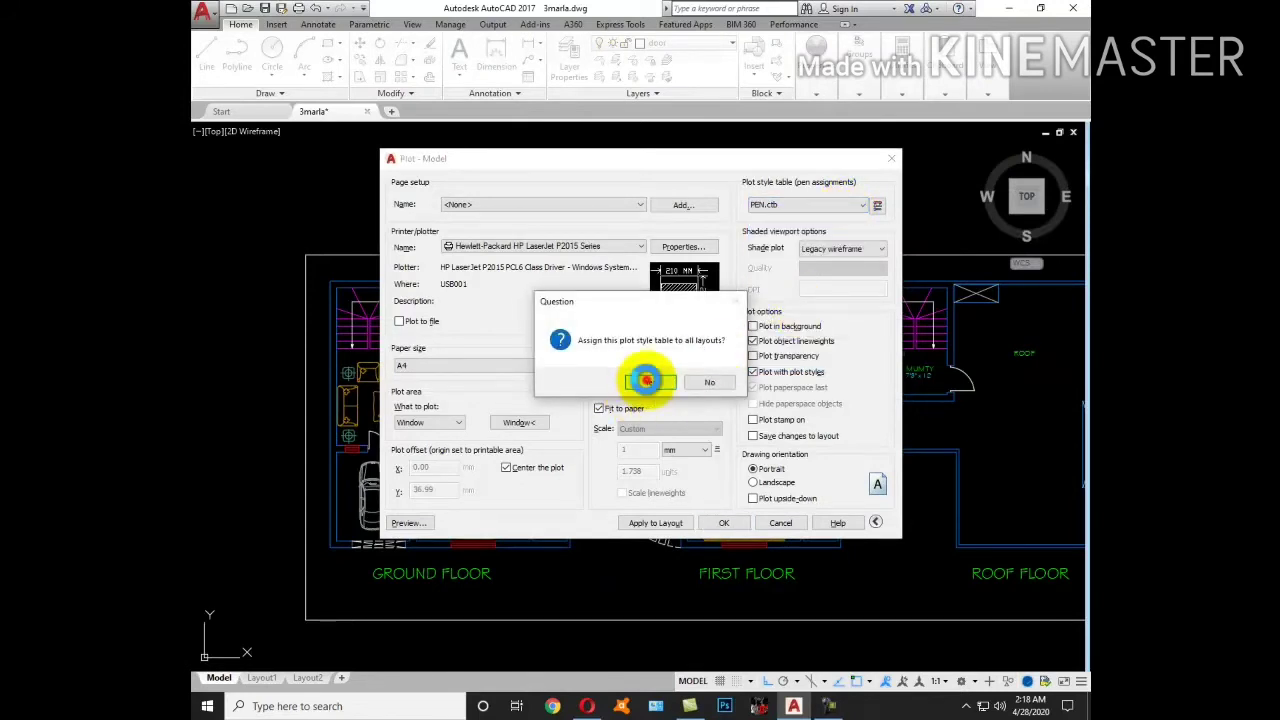
click(406, 523)
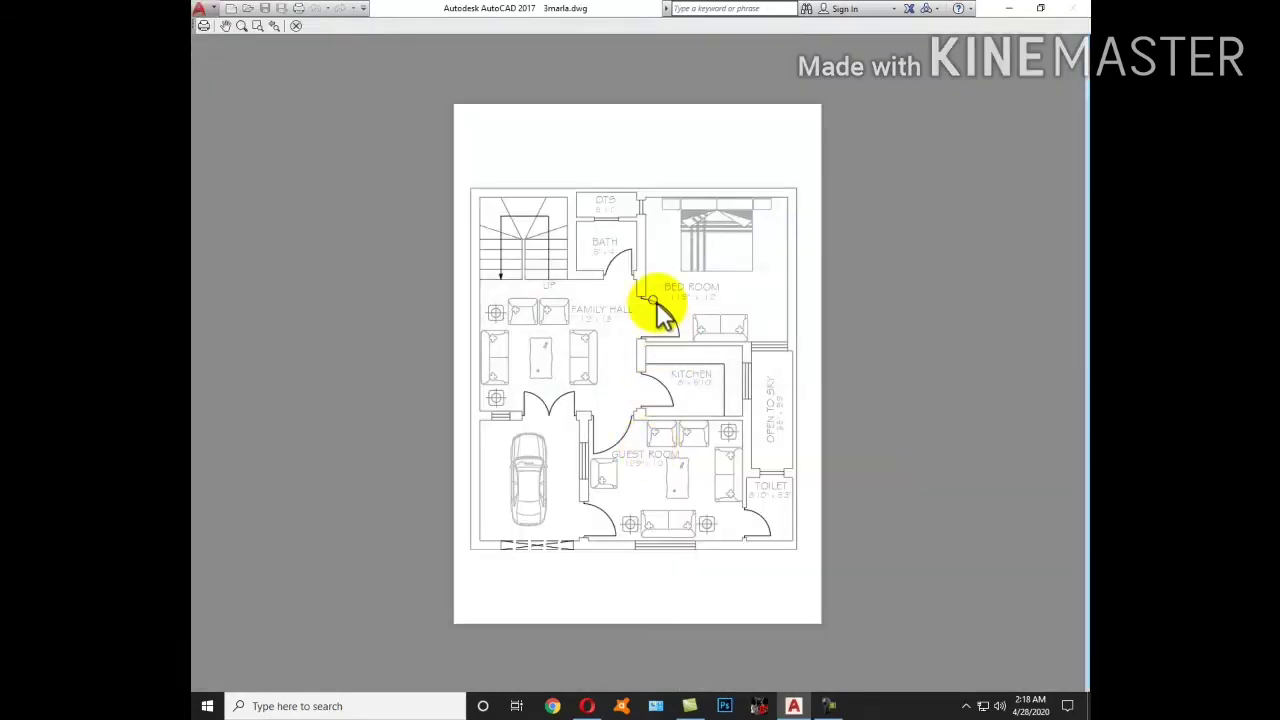
Zoom and pan the preview over bath, bedroom, staircase, family hall and kitchen, then exit it.
scroll(655, 298, up, 5)
middle_drag(695, 208, 588, 570)
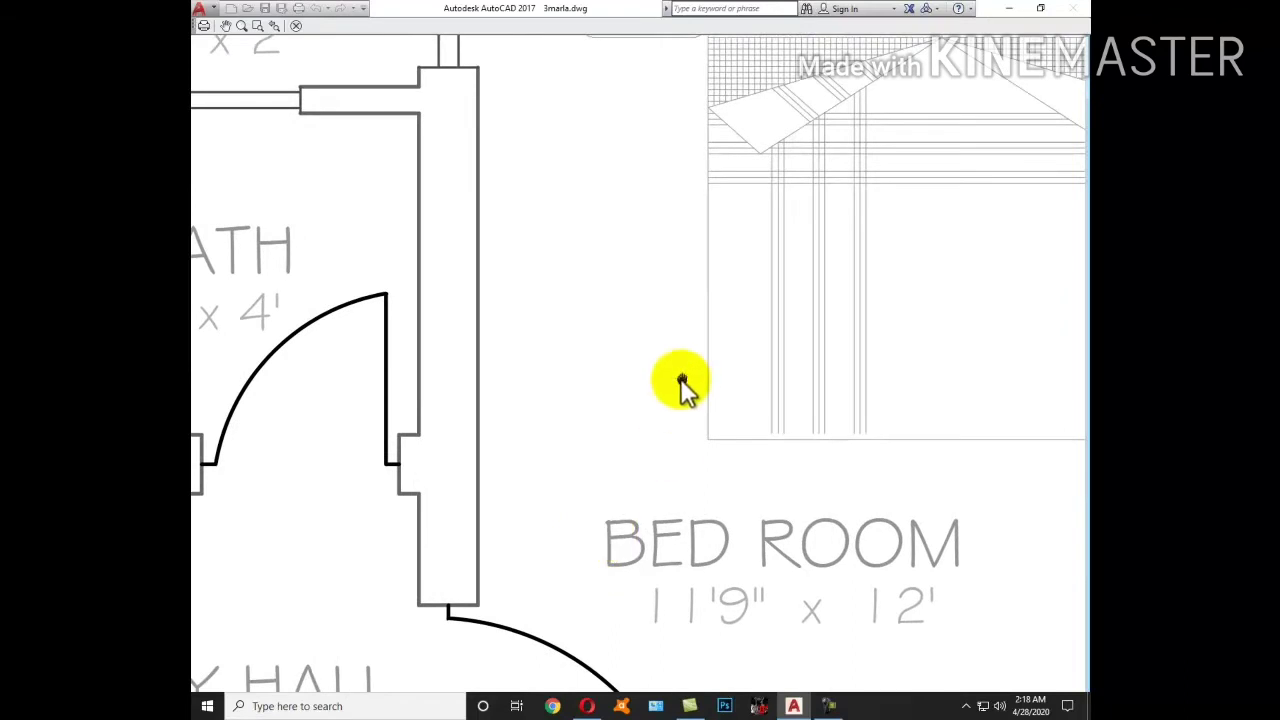
drag(735, 258, 714, 400)
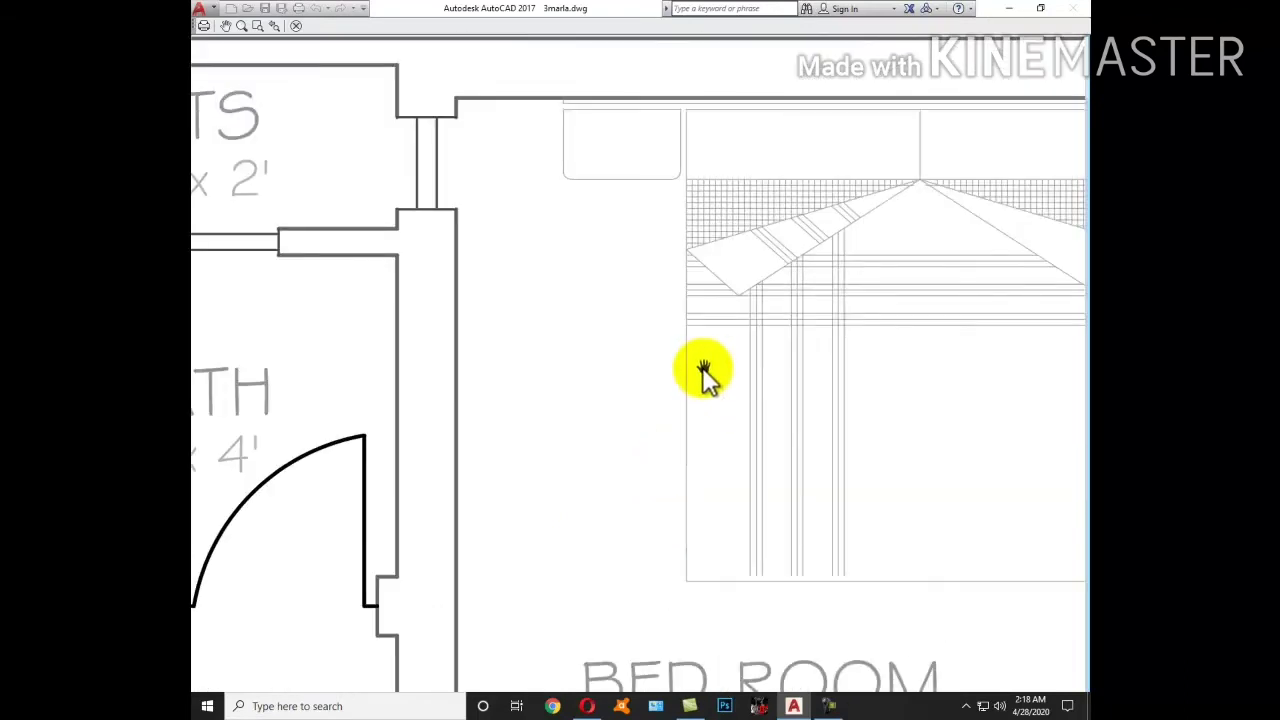
mouse_move(398, 431)
mouse_down()
mouse_move(771, 486)
mouse_move(1068, 288)
mouse_up()
drag(866, 420, 886, 423)
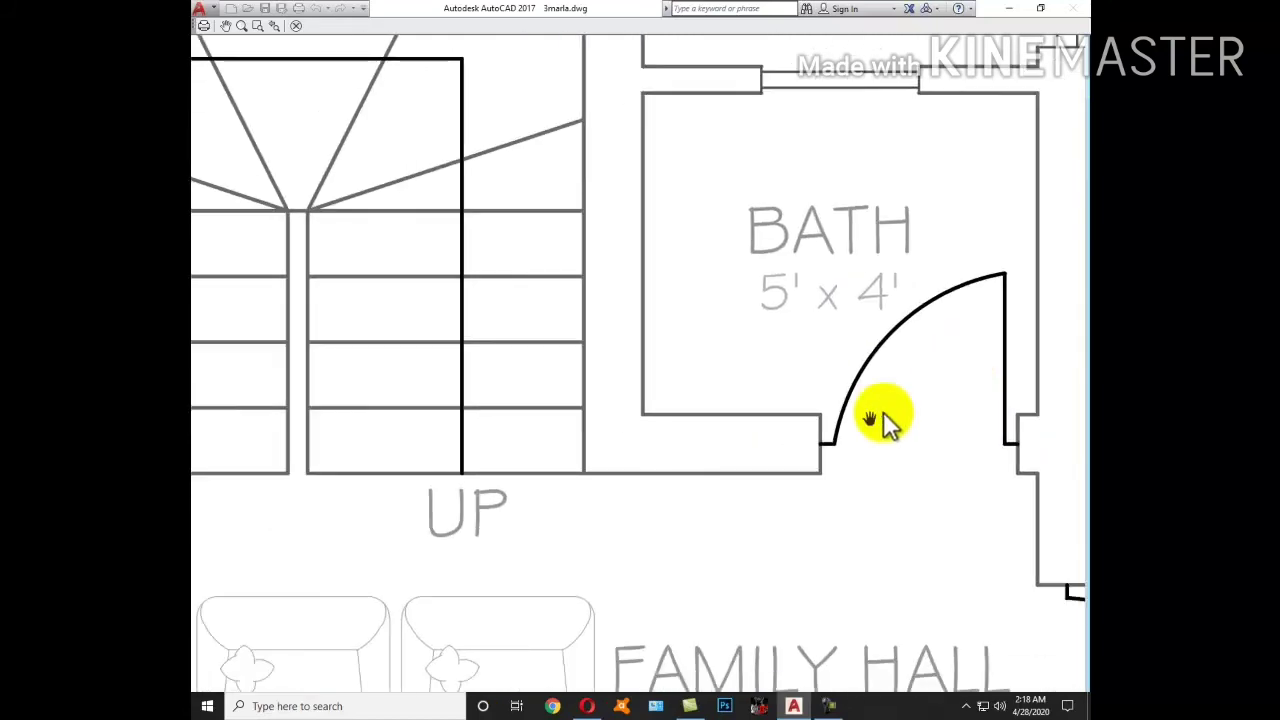
drag(551, 483, 669, 474)
mouse_move(390, 611)
mouse_down()
mouse_move(700, 557)
mouse_move(600, 163)
mouse_up()
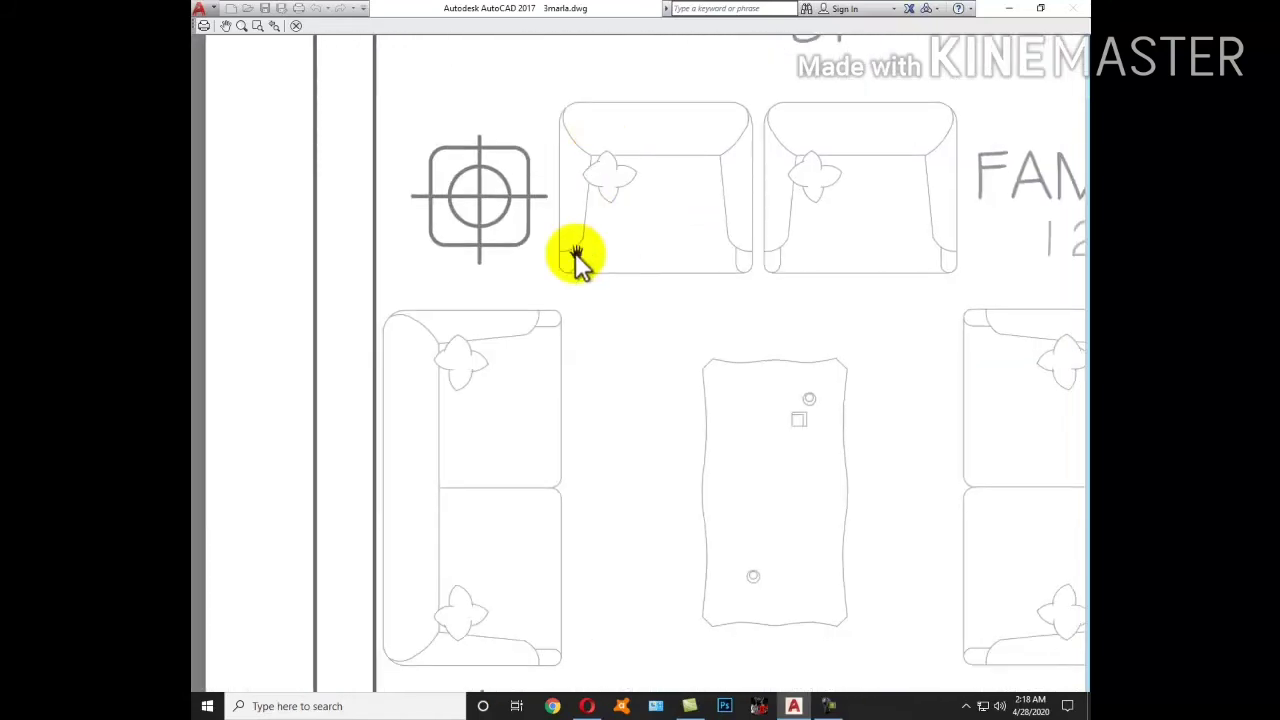
scroll(575, 255, down, 4)
drag(766, 491, 503, 251)
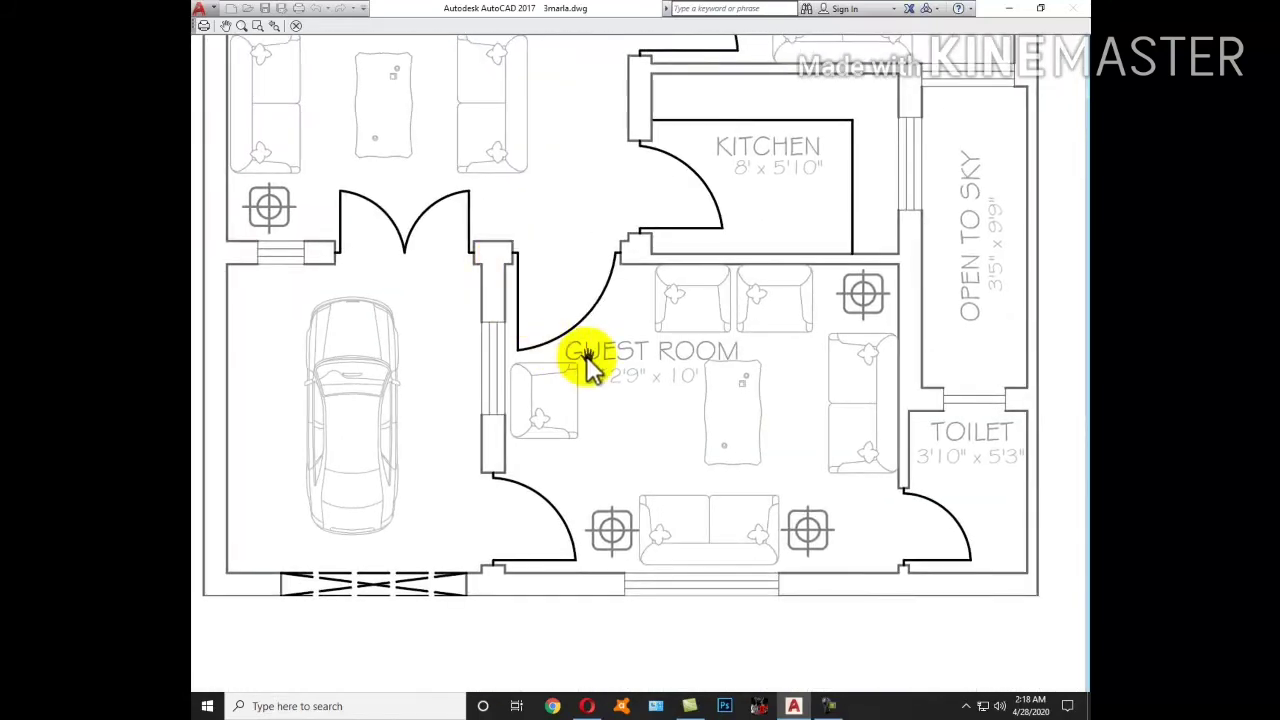
drag(823, 429, 600, 434)
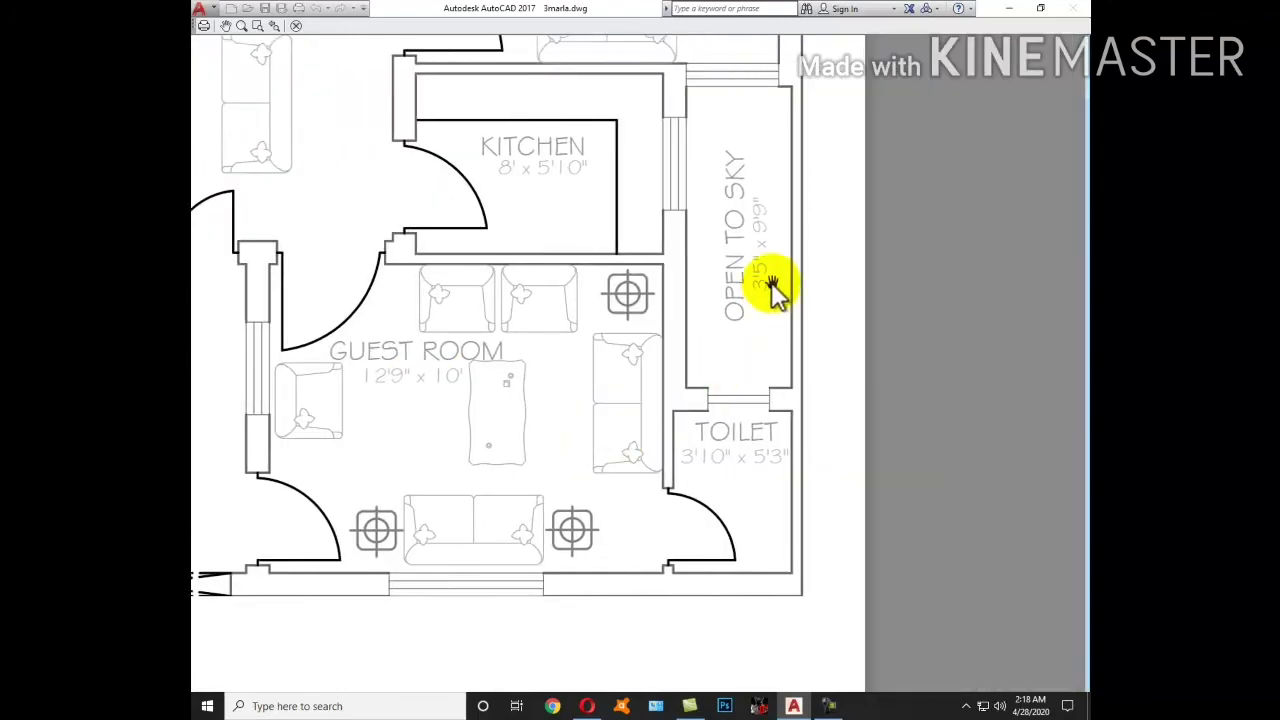
scroll(774, 286, up, 5)
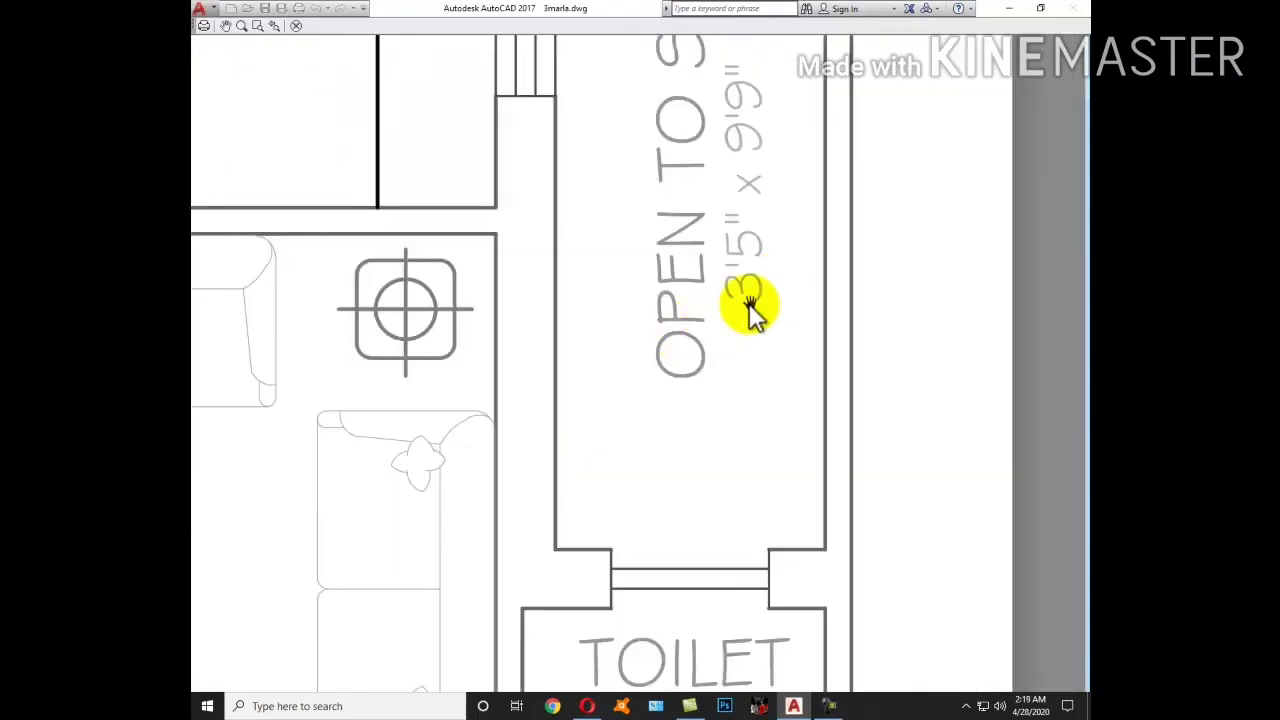
key(Escape)
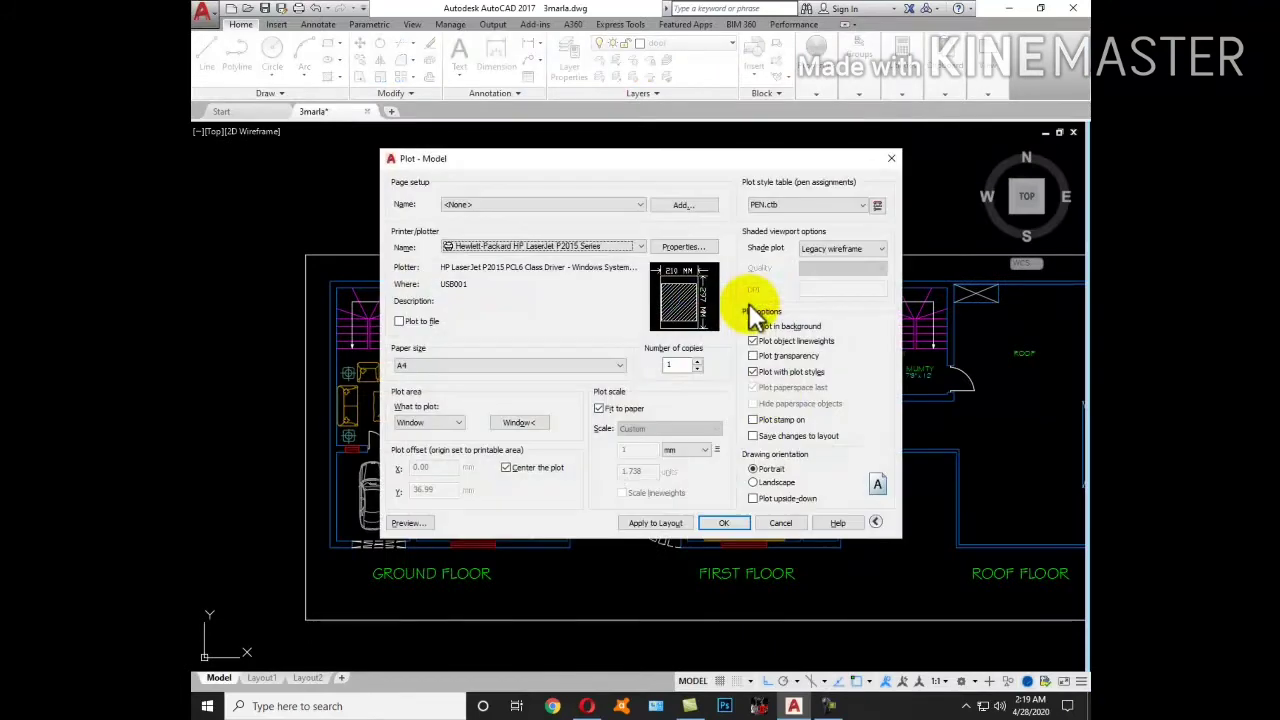
Cancel the Plot dialog and open the BED ROOM label for editing, leaving it unchanged.
click(782, 523)
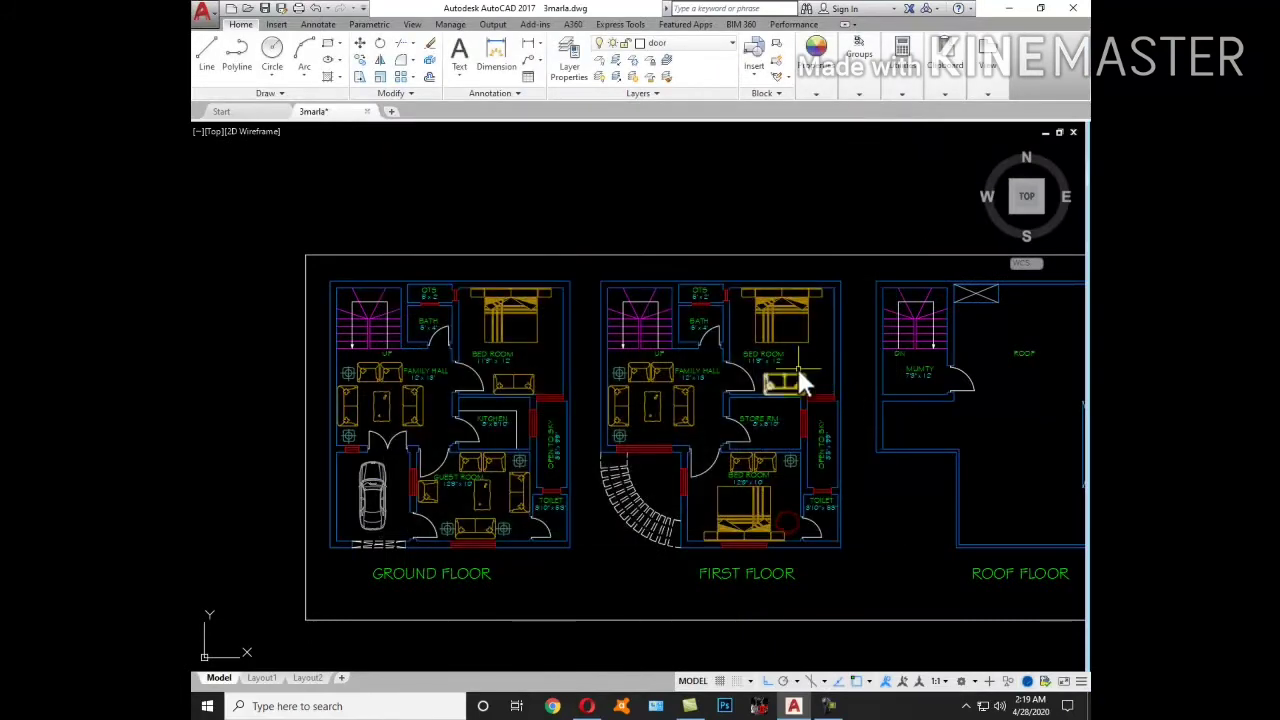
scroll(740, 340, up, 5)
click(740, 340)
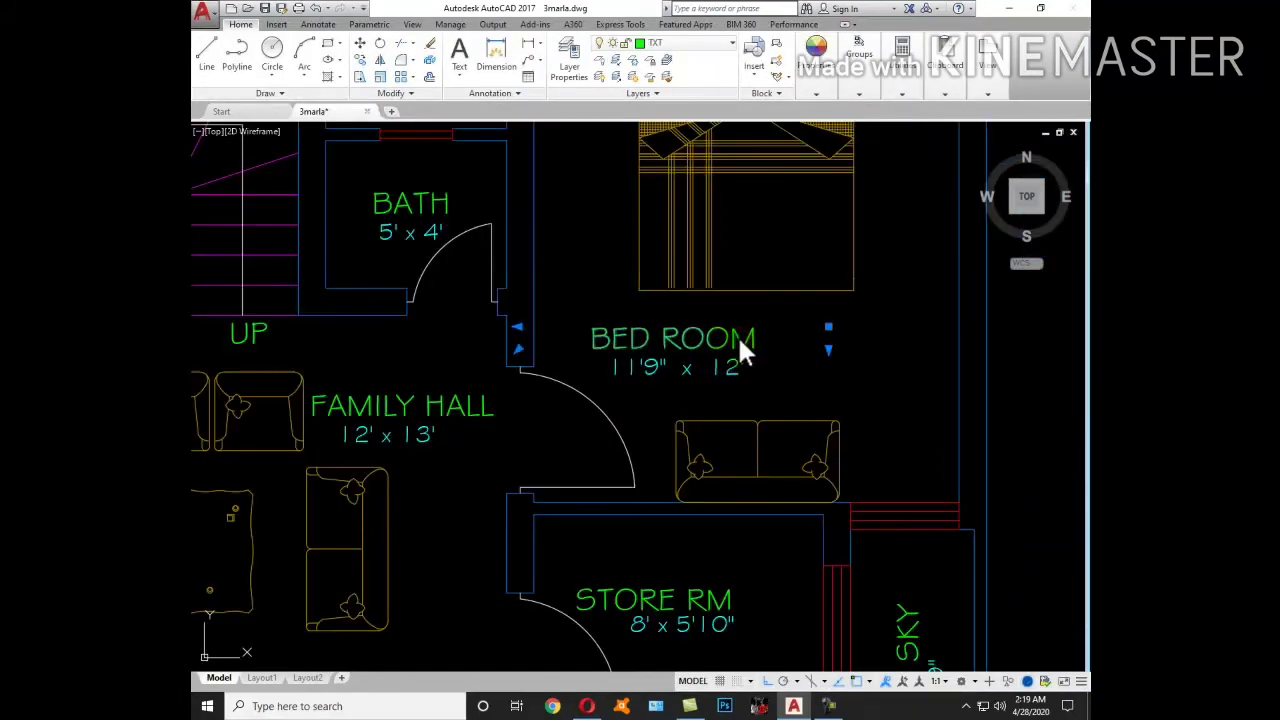
double_click(750, 360)
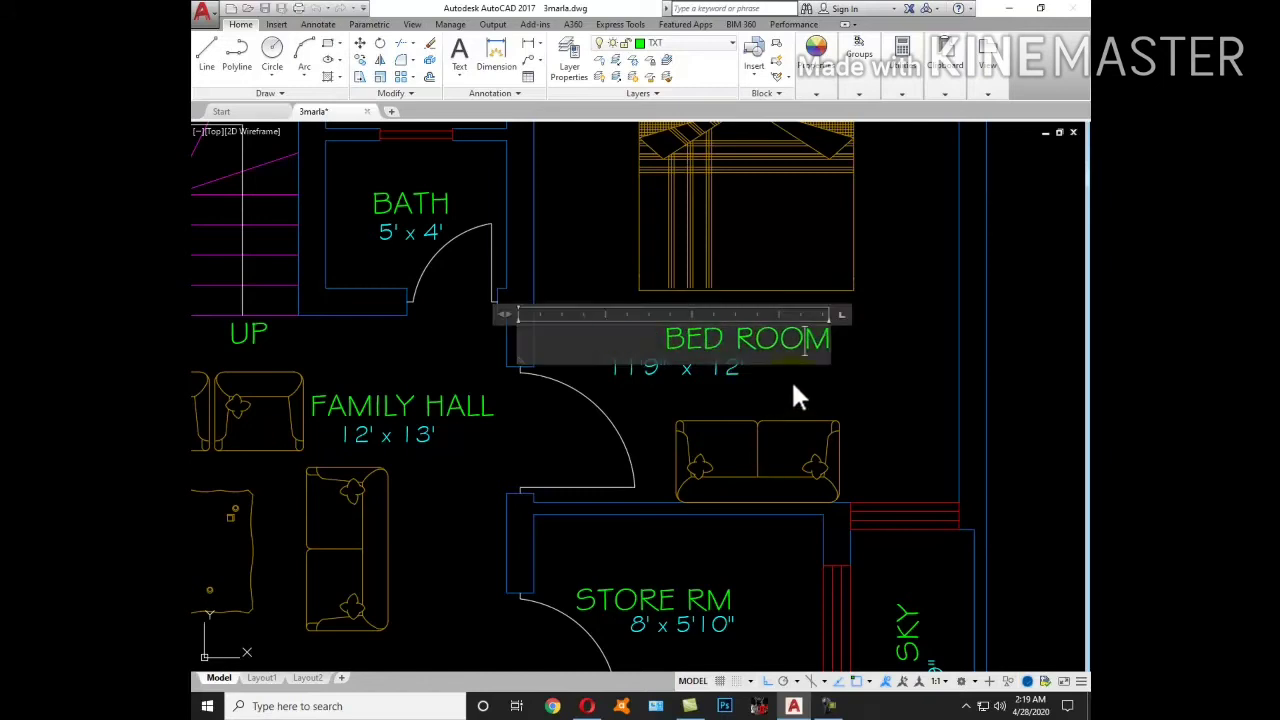
key(Escape)
click(771, 354)
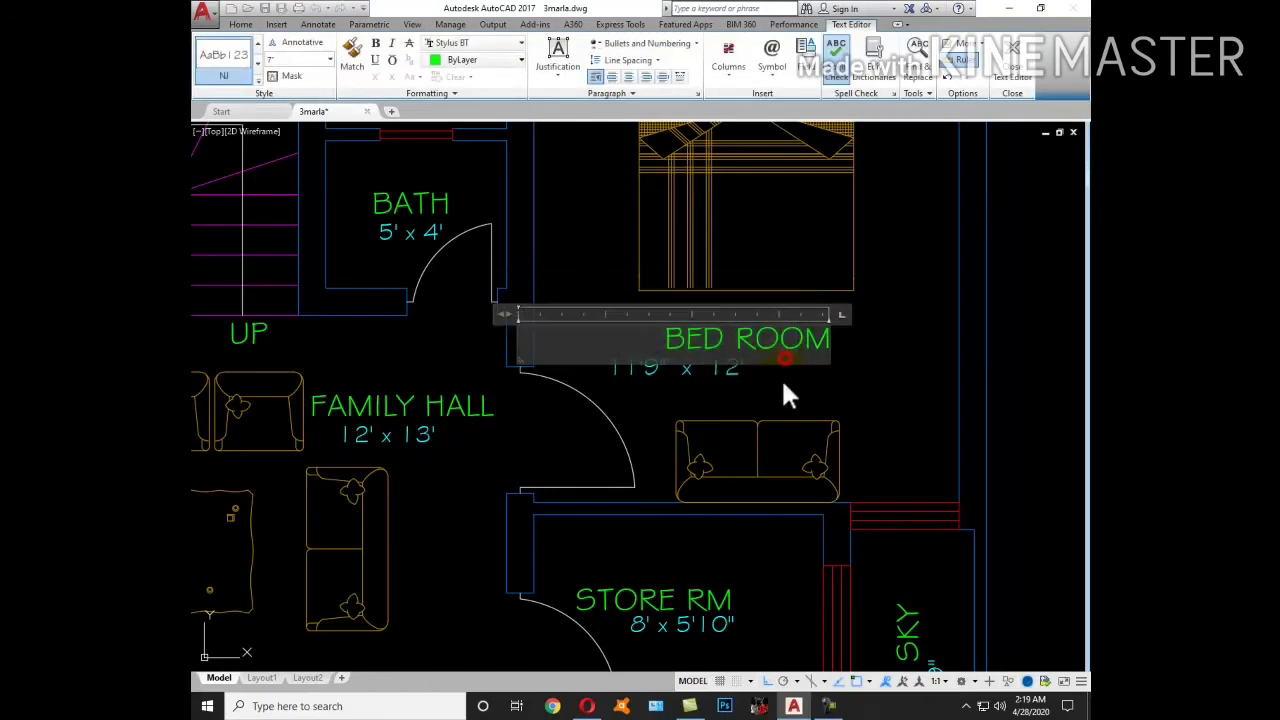
click(776, 390)
Check the TXT layer colour, clear selections on the label and stair line, and reopen plotting.
click(782, 345)
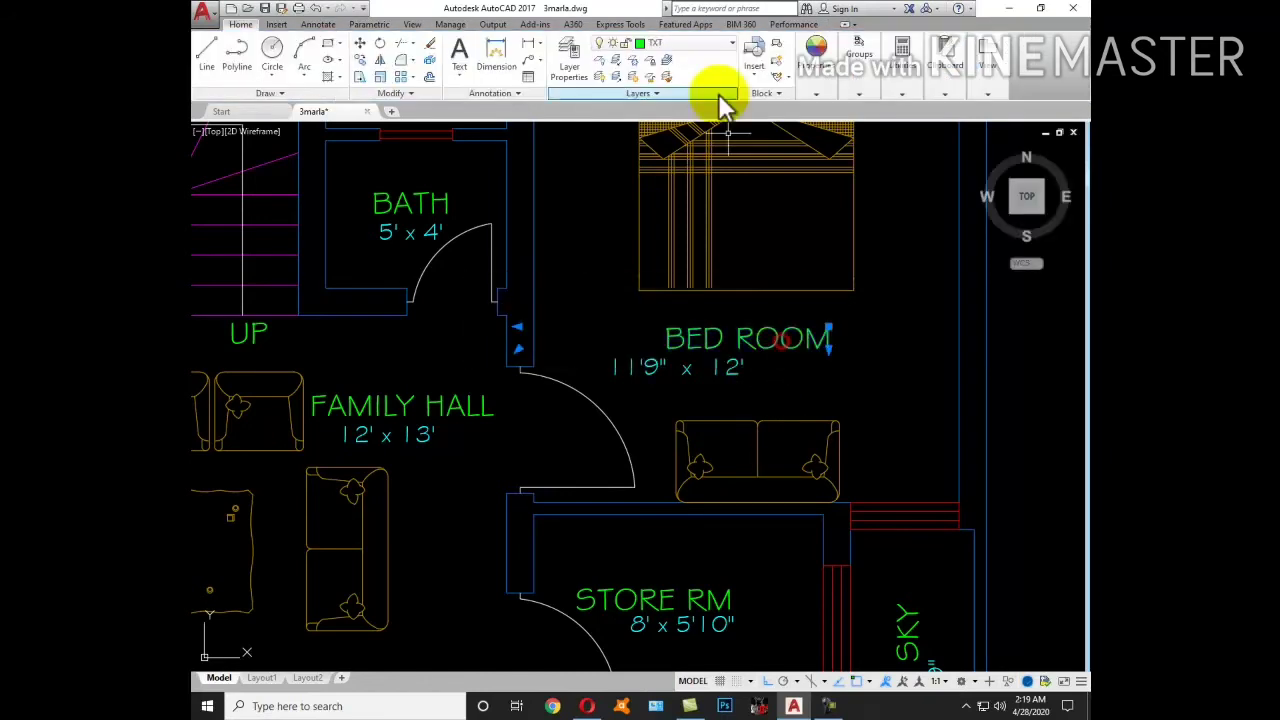
click(694, 43)
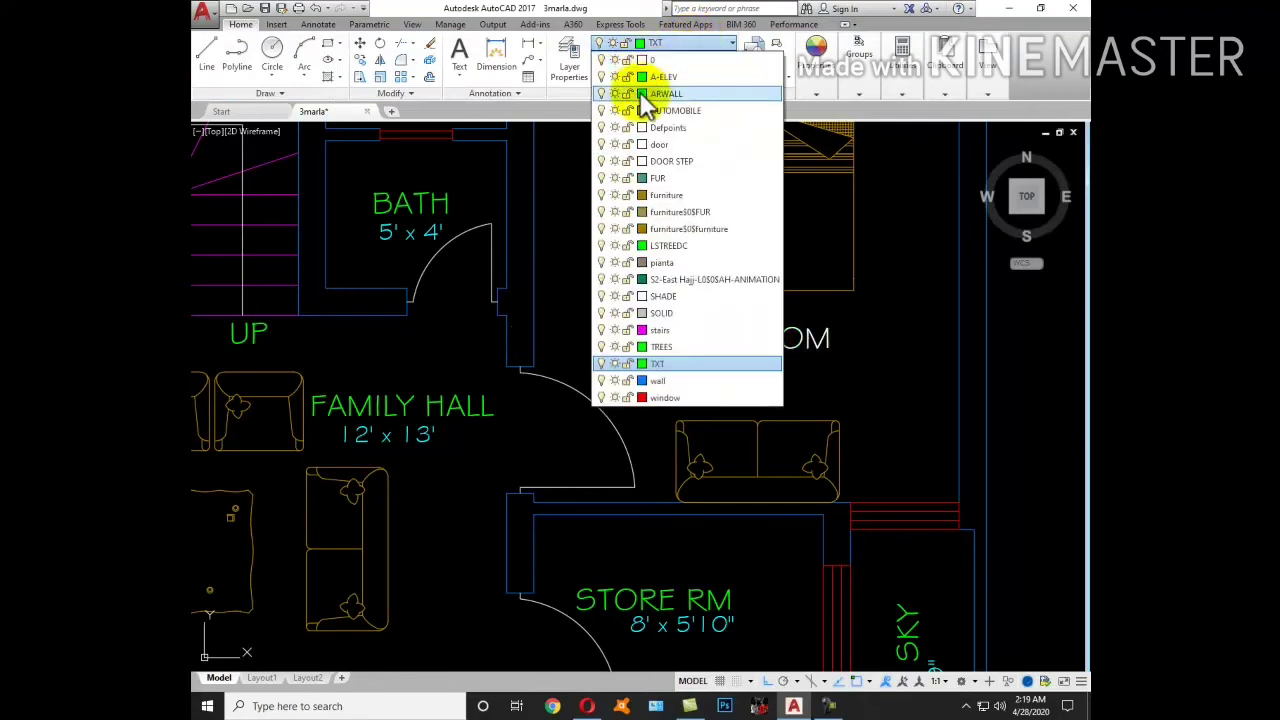
click(643, 363)
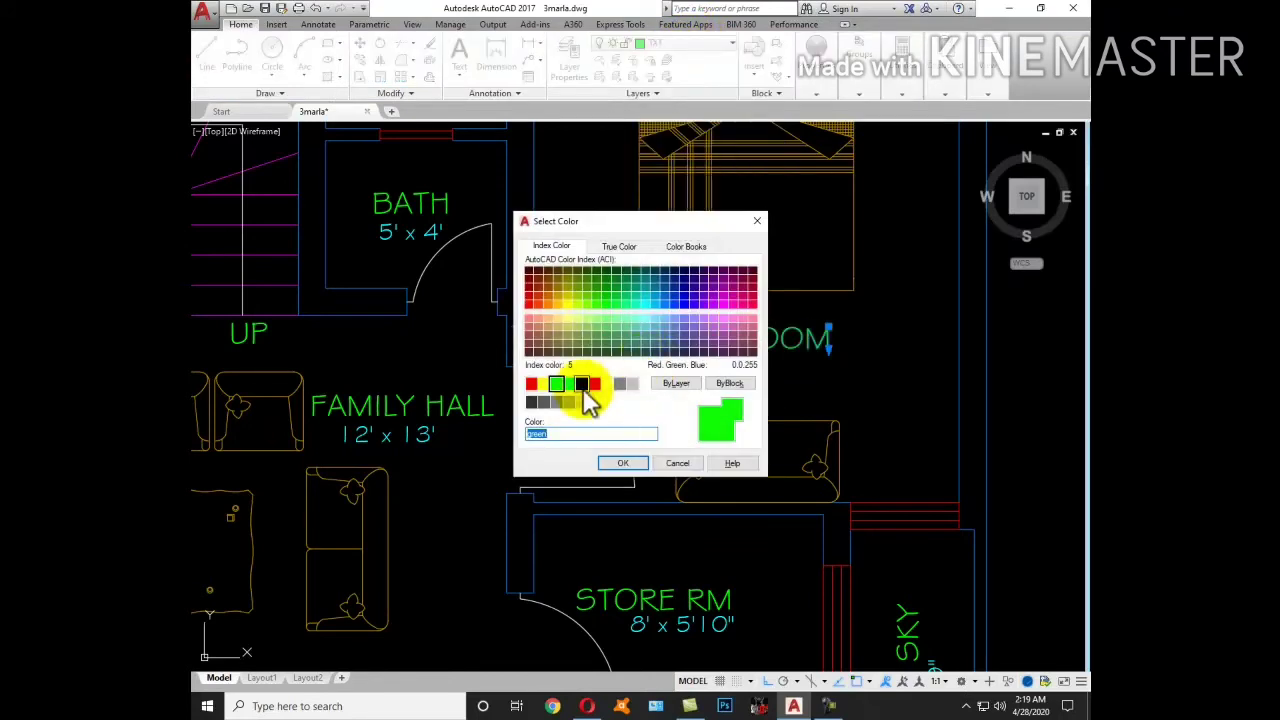
click(666, 460)
scroll(874, 347, down, 4)
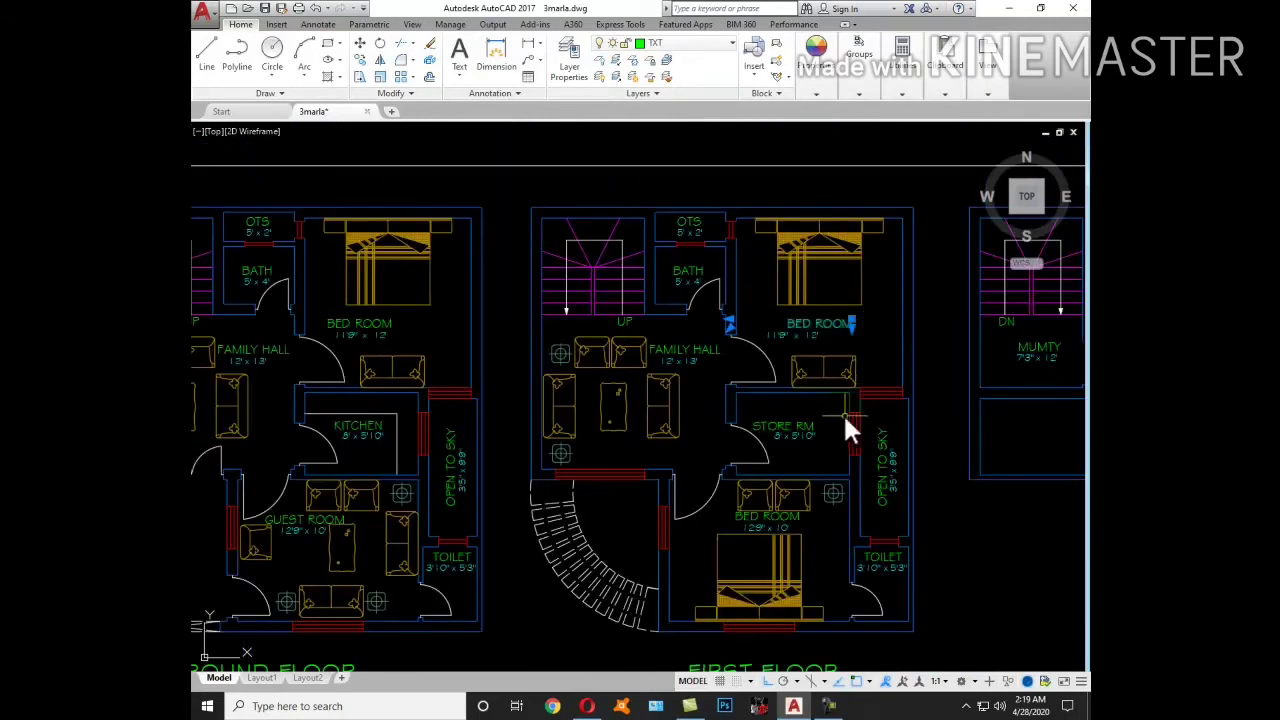
key(Escape)
click(602, 313)
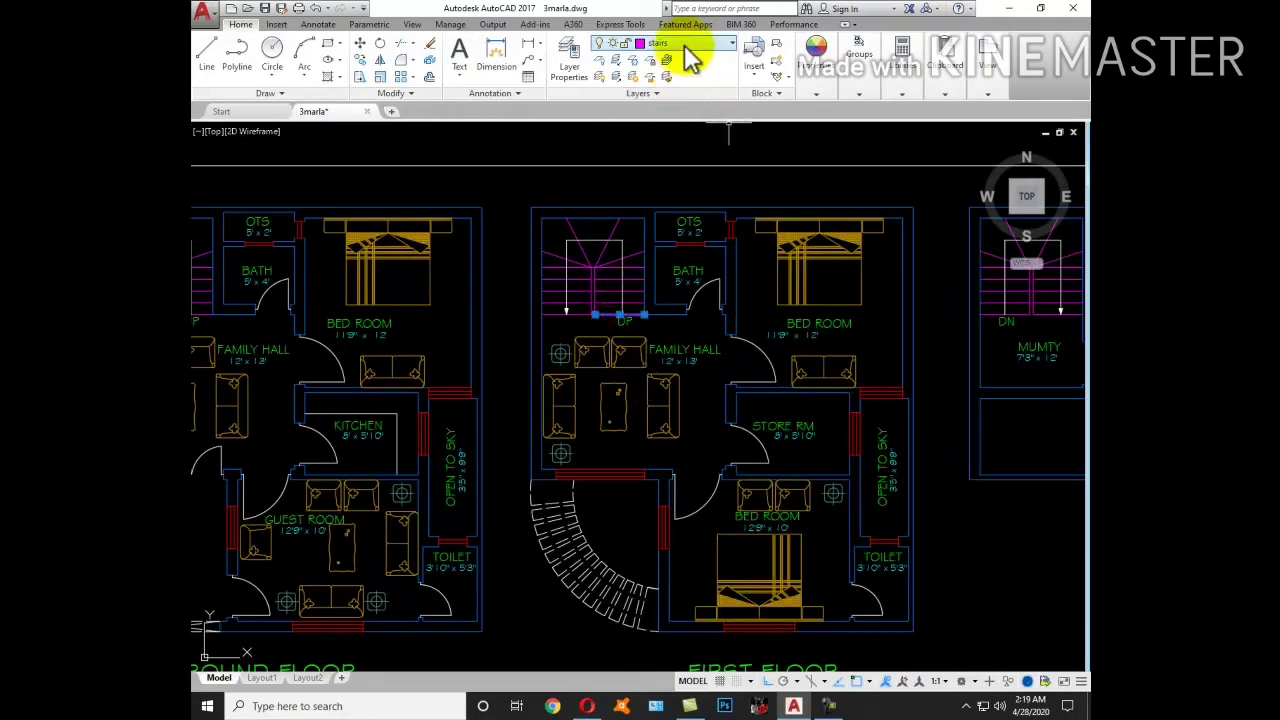
key(Delete)
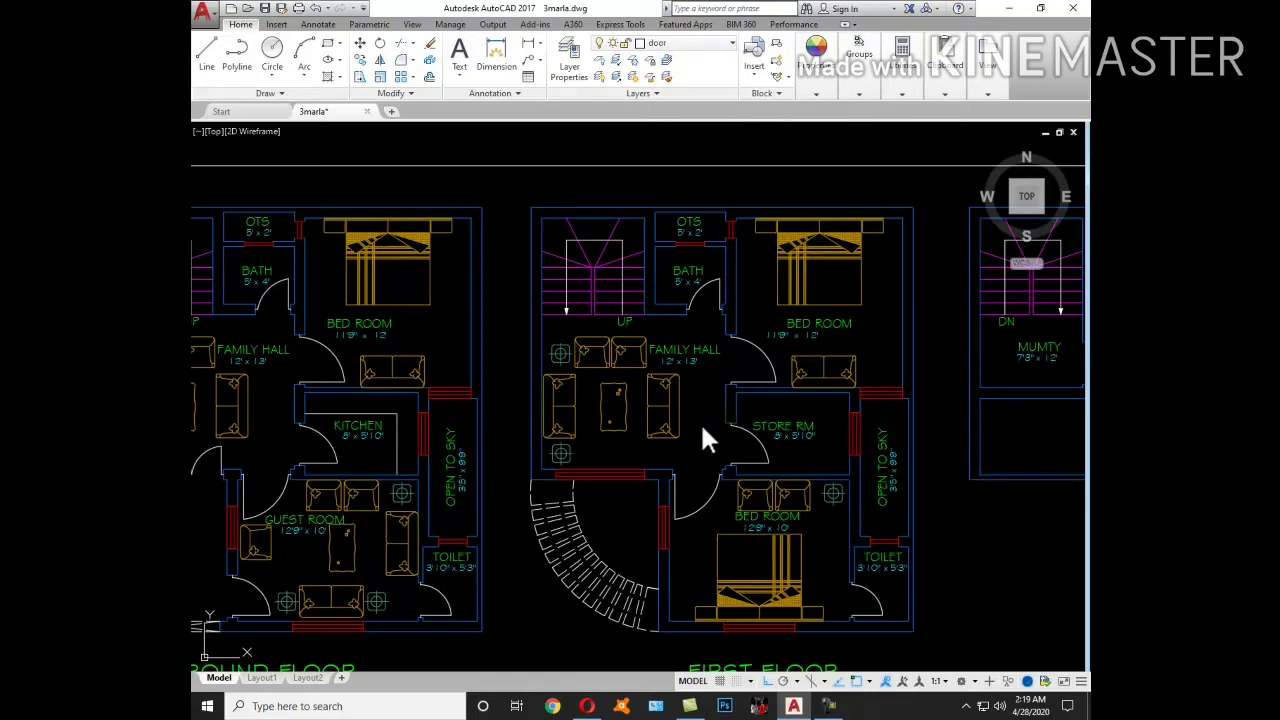
key(ctrl+p)
Edit PEN.ctb: Color 6 lineweight 0.2000 mm, Color 3 lineweight 0.1500 mm, then Save & Close.
click(823, 204)
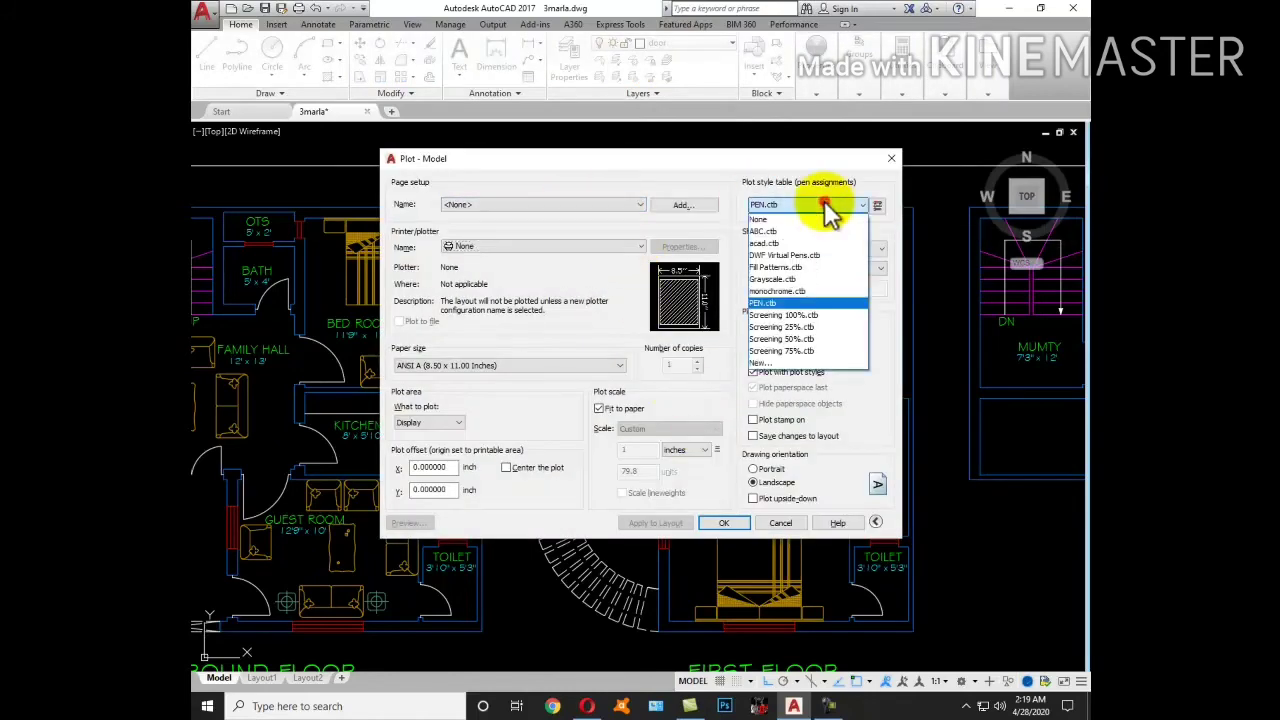
click(824, 202)
click(877, 205)
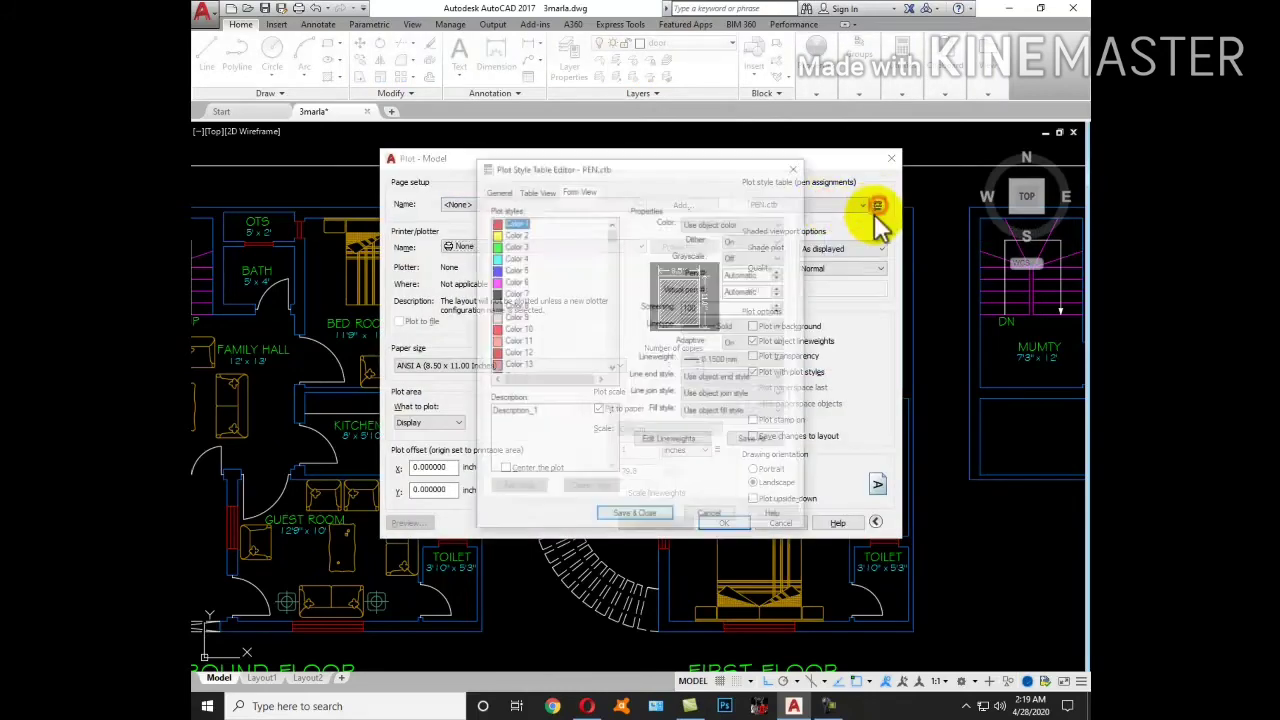
click(514, 281)
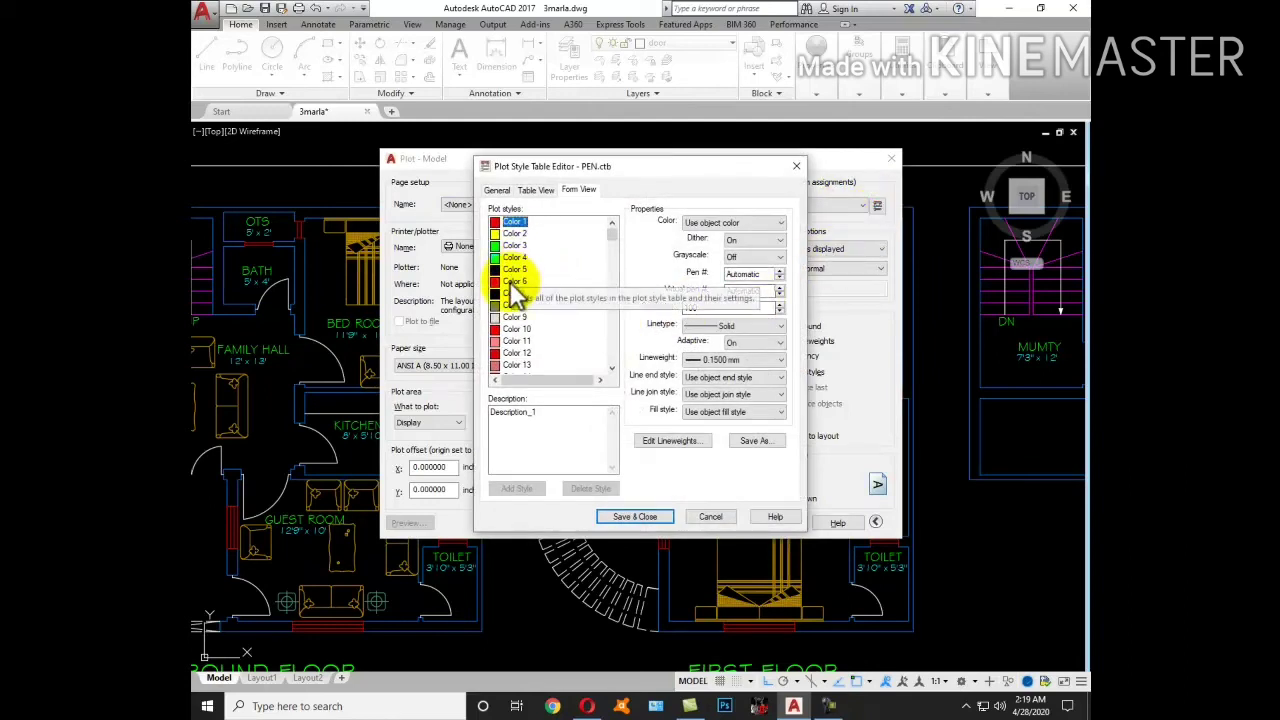
click(765, 360)
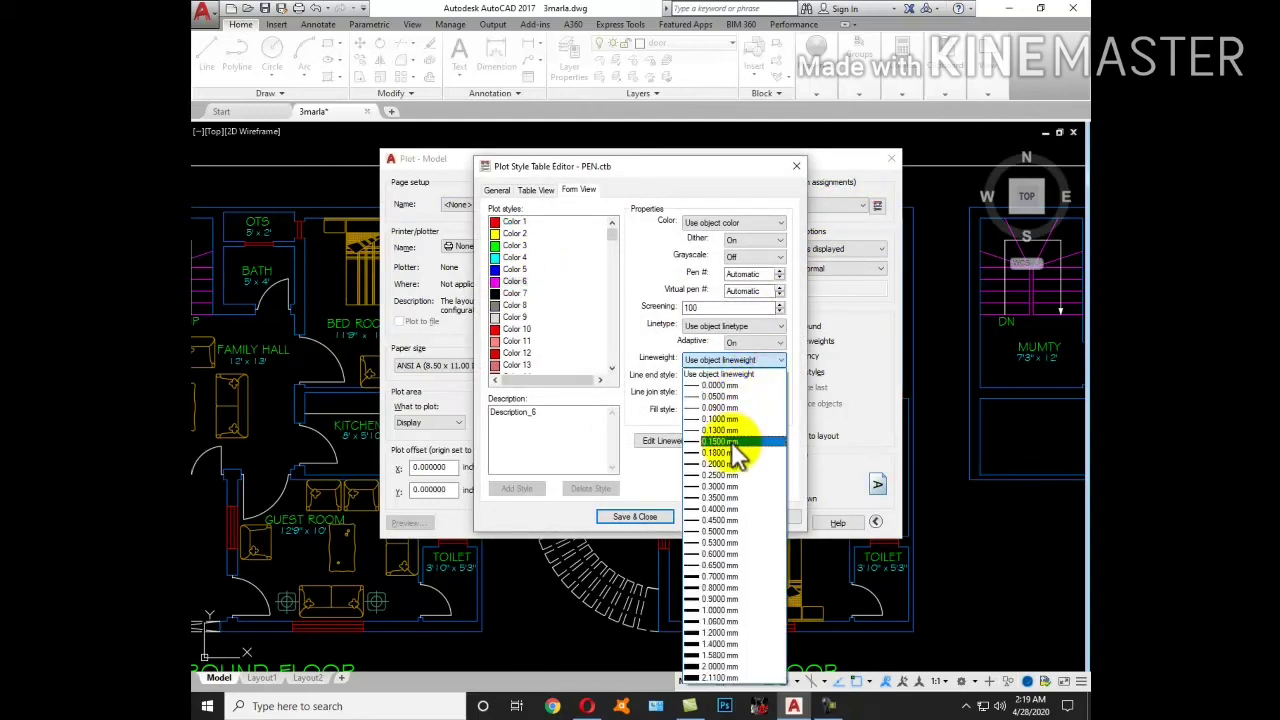
click(733, 464)
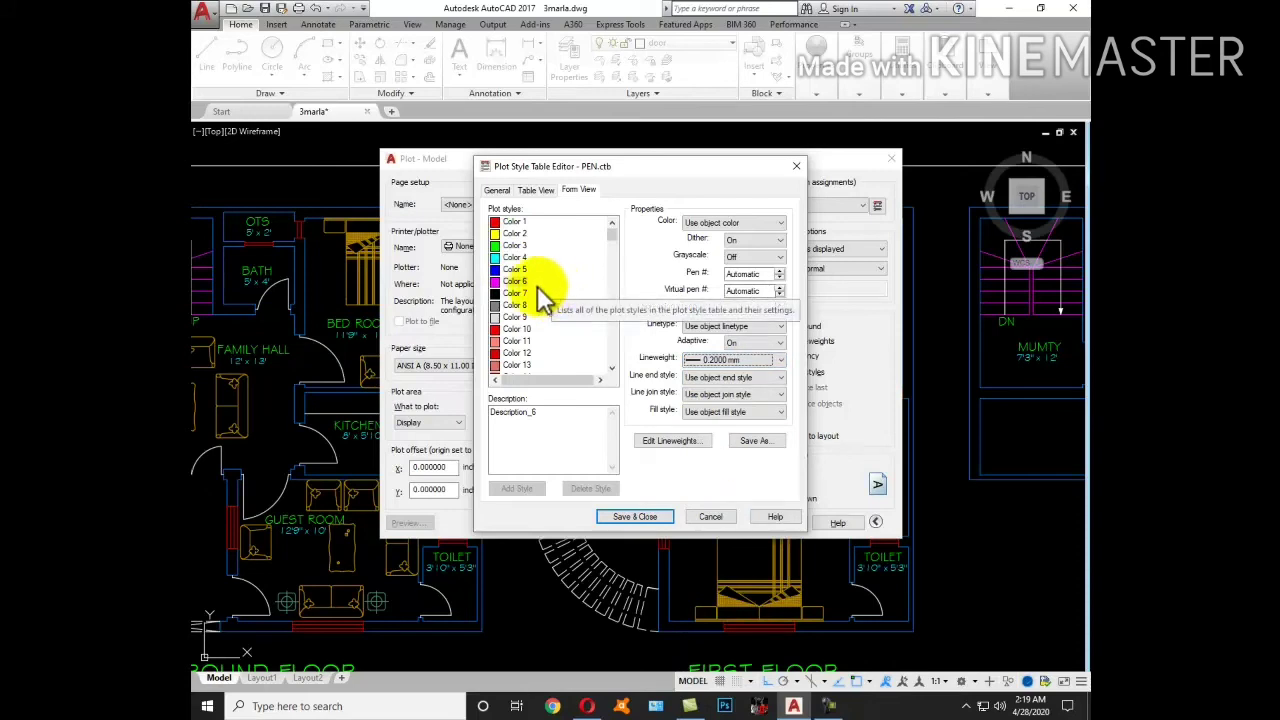
click(514, 246)
click(735, 358)
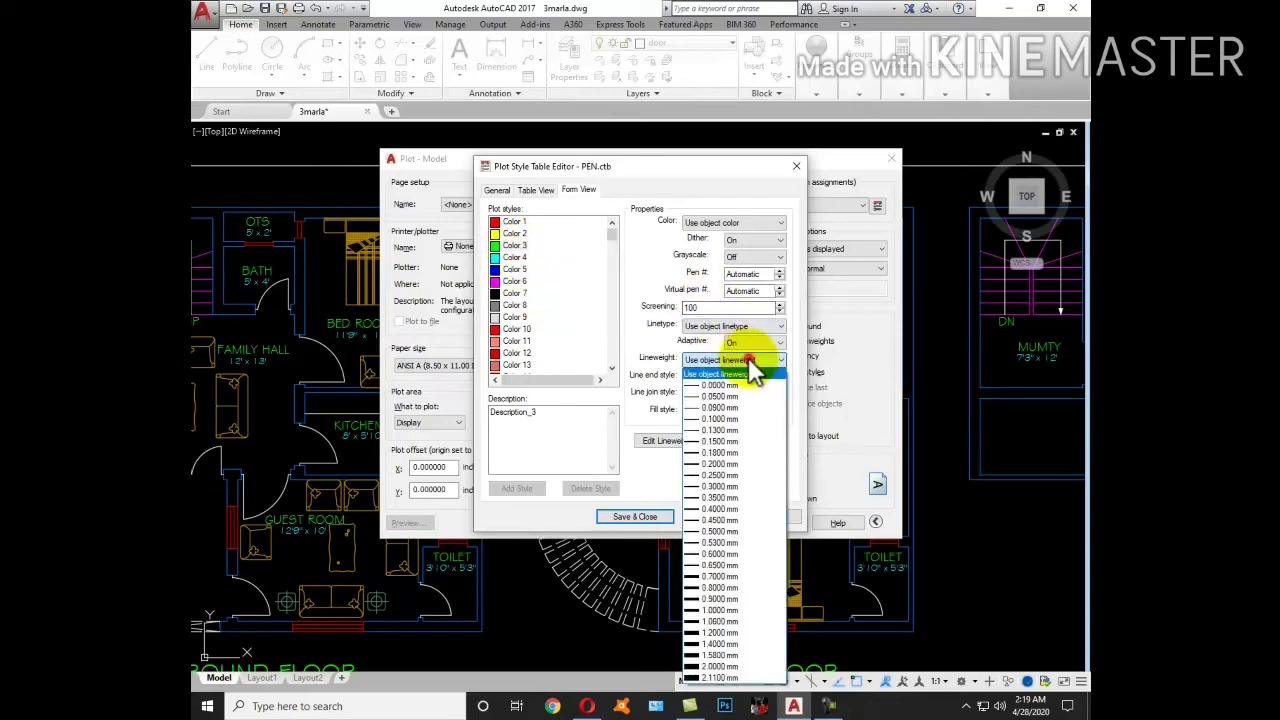
click(724, 441)
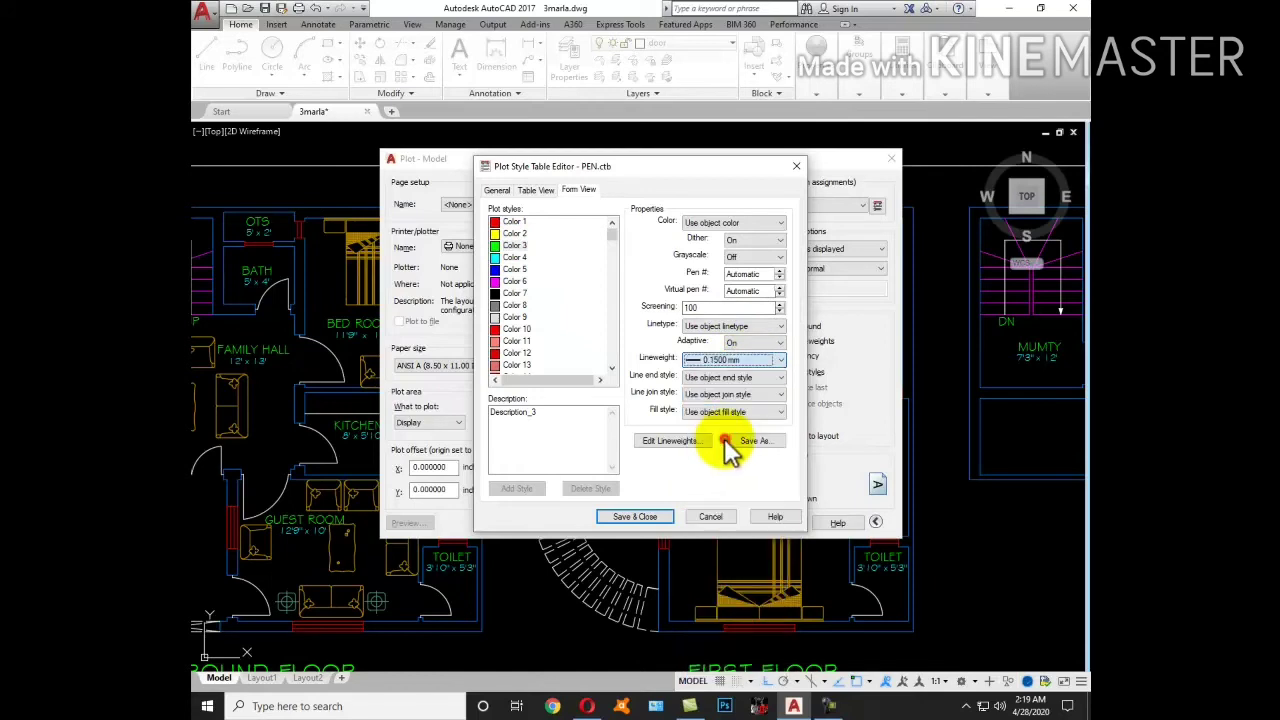
click(641, 519)
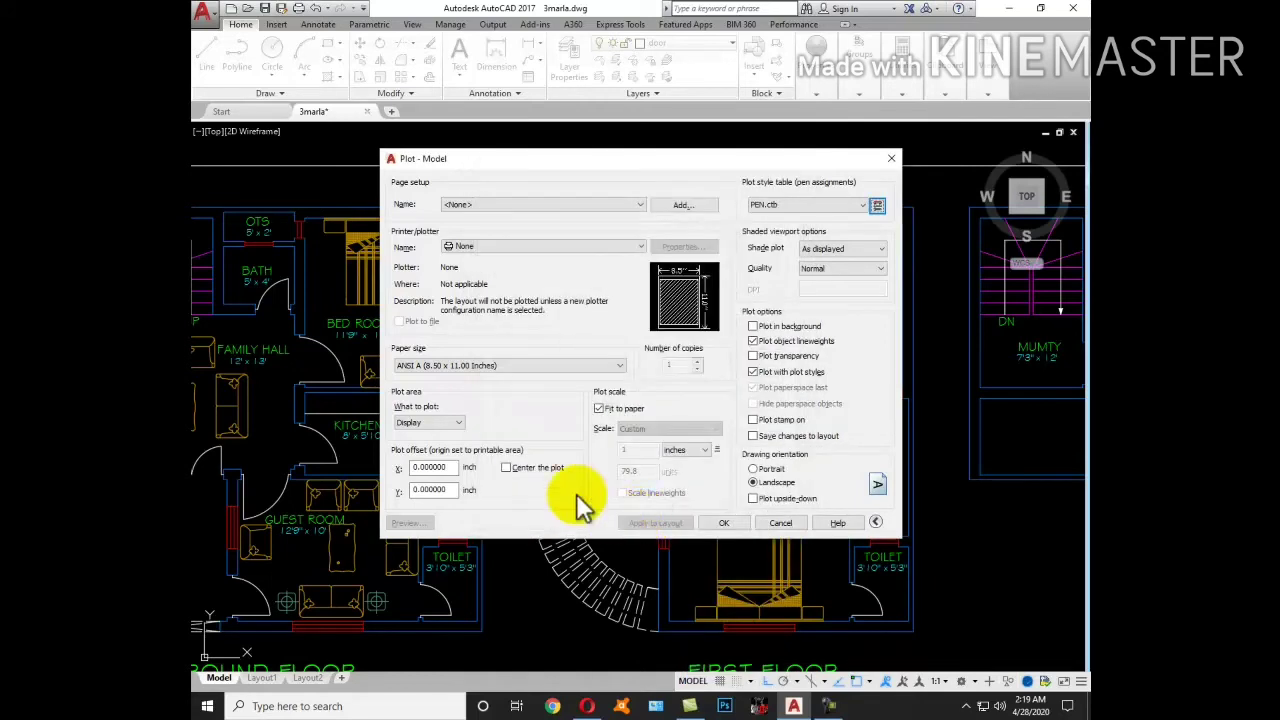
Load the <Previous plot> page setup and preview the floor plan.
click(513, 207)
click(508, 223)
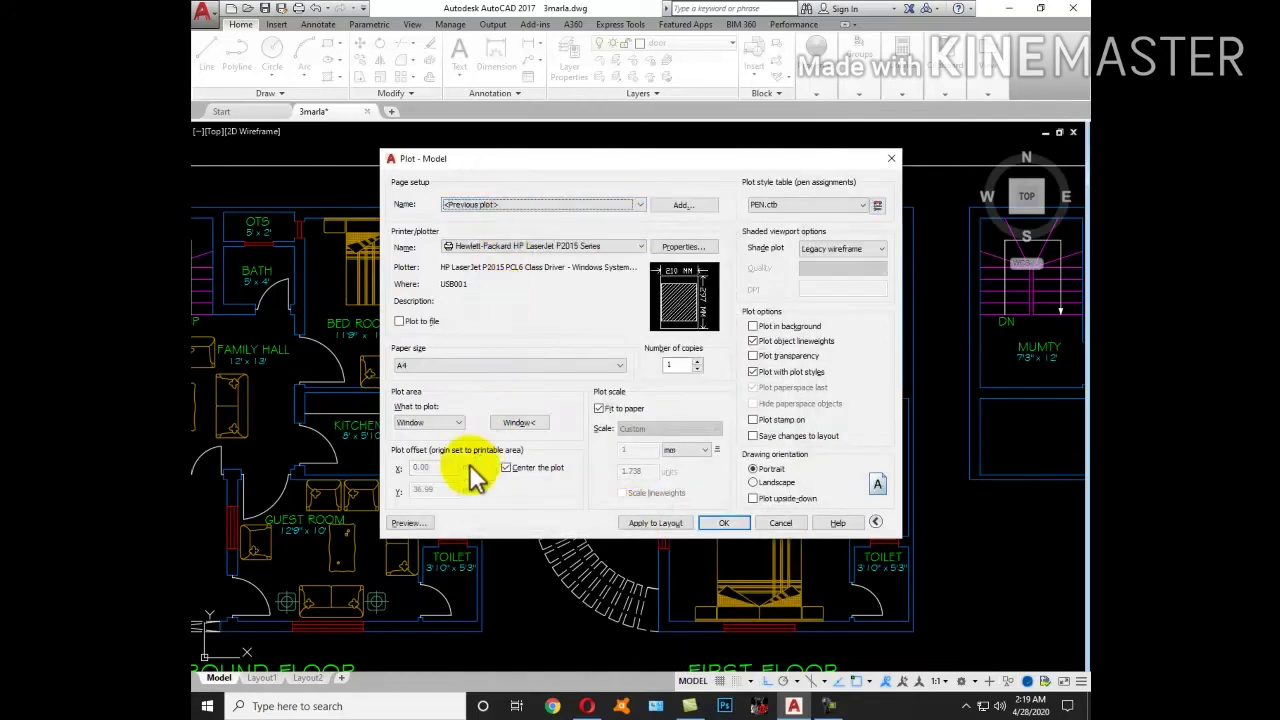
click(420, 526)
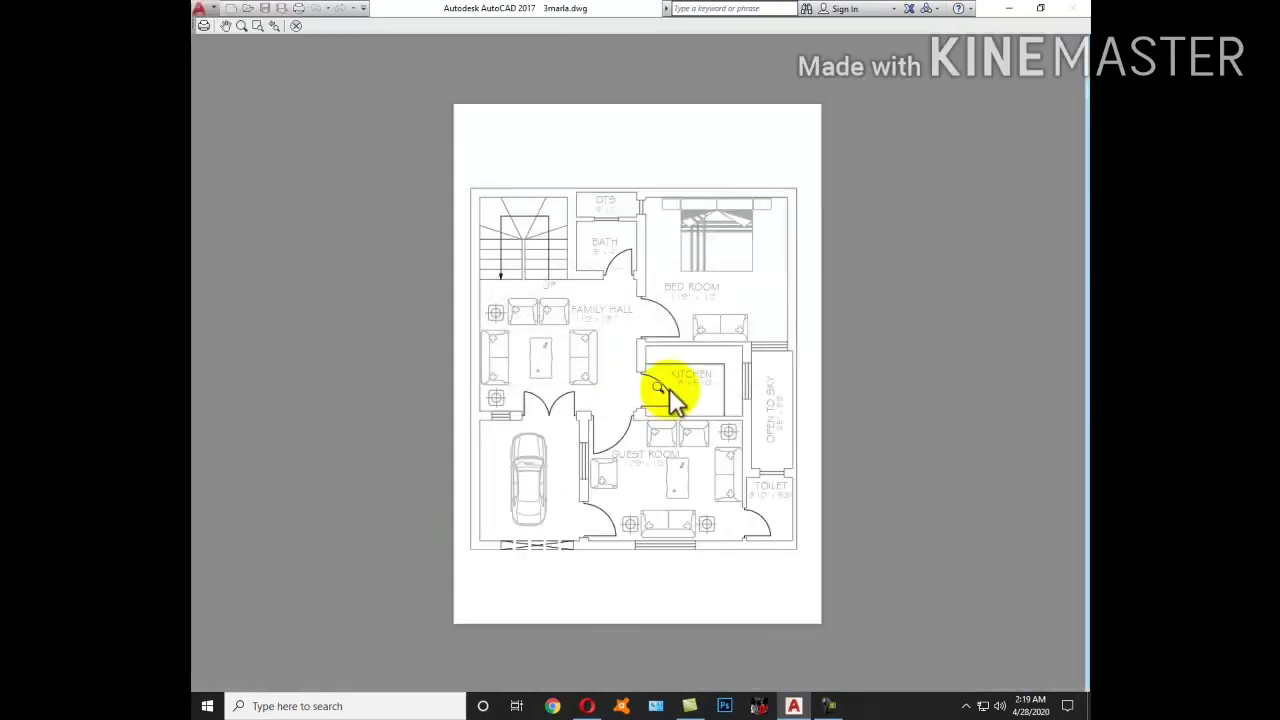
Zoom and pan around the black-and-white preview, then exit back to the Plot dialog.
scroll(763, 405, up, 5)
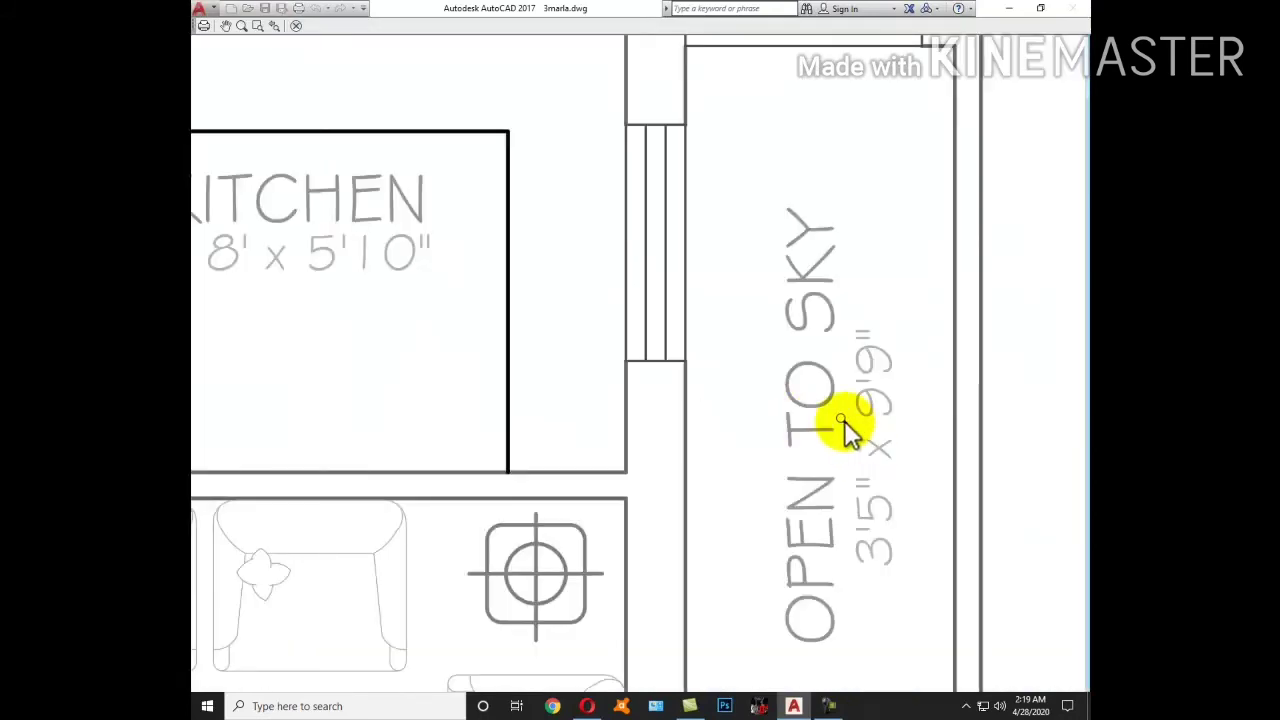
scroll(846, 425, down, 2)
scroll(745, 508, up, 2)
scroll(747, 490, down, 5)
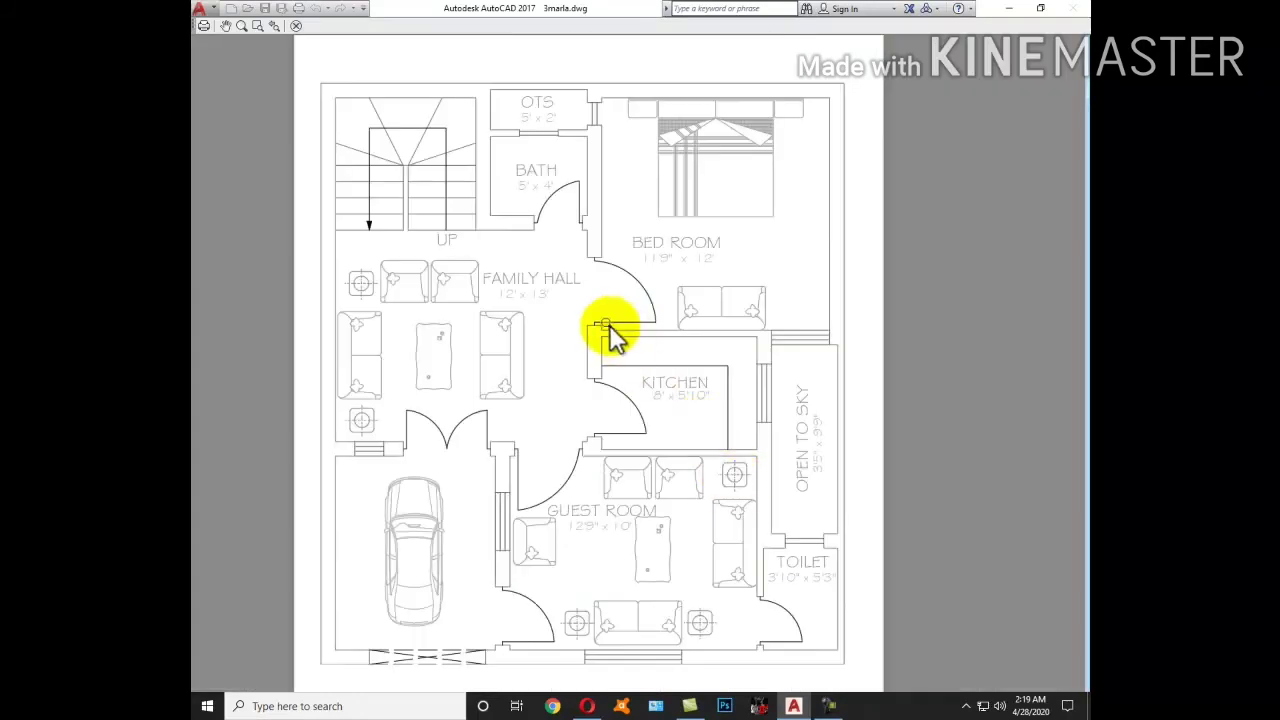
scroll(713, 497, up, 1)
scroll(545, 350, up, 4)
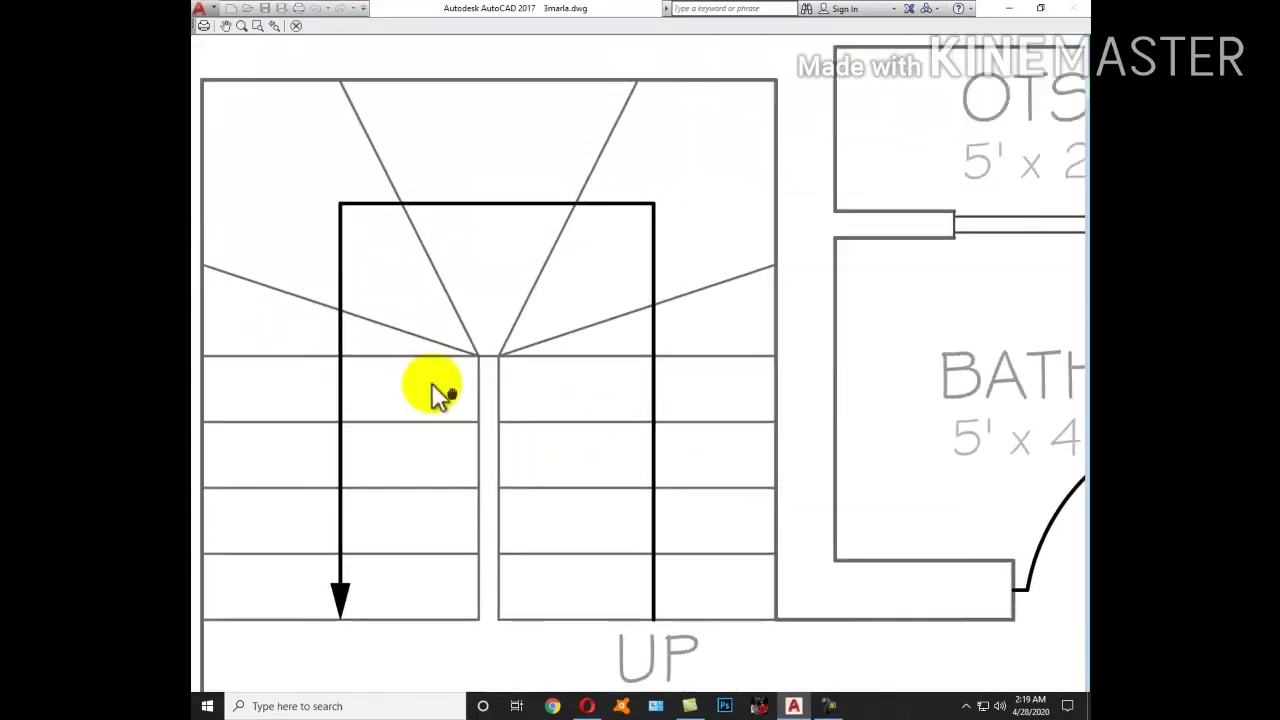
scroll(534, 263, down, 3)
middle_drag(851, 457, 583, 263)
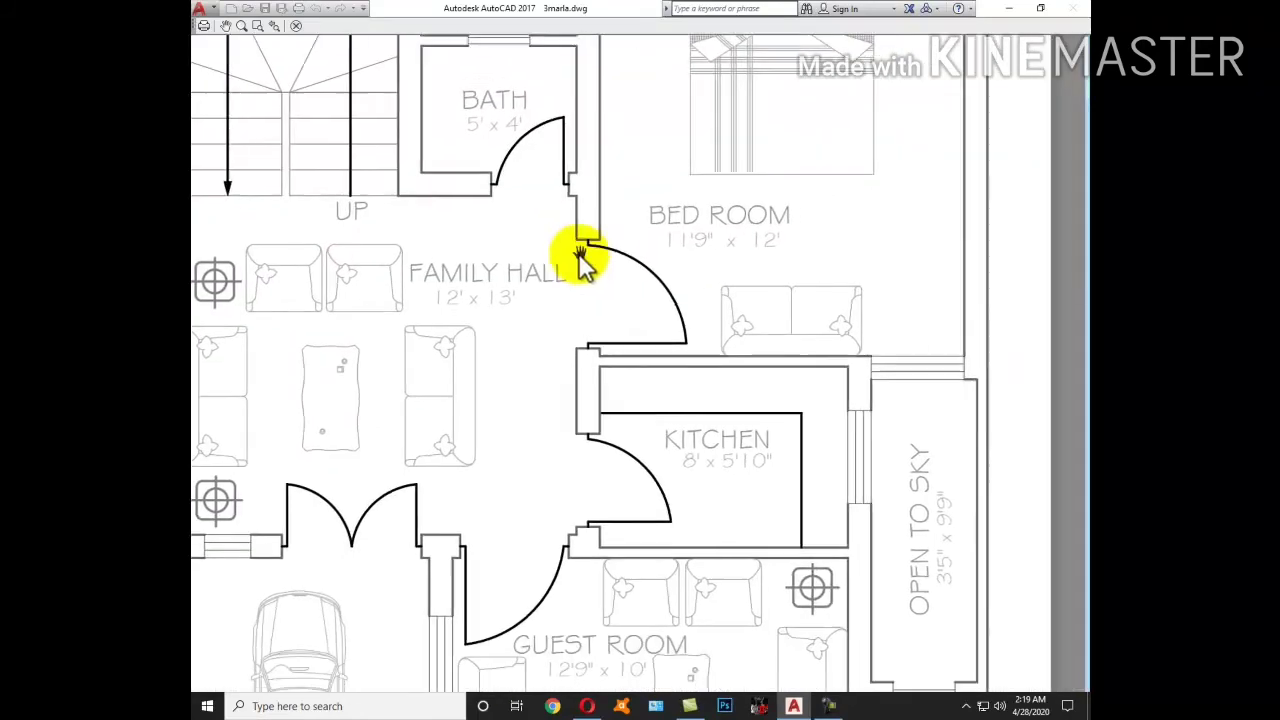
scroll(583, 263, down, 3)
right_click(566, 281)
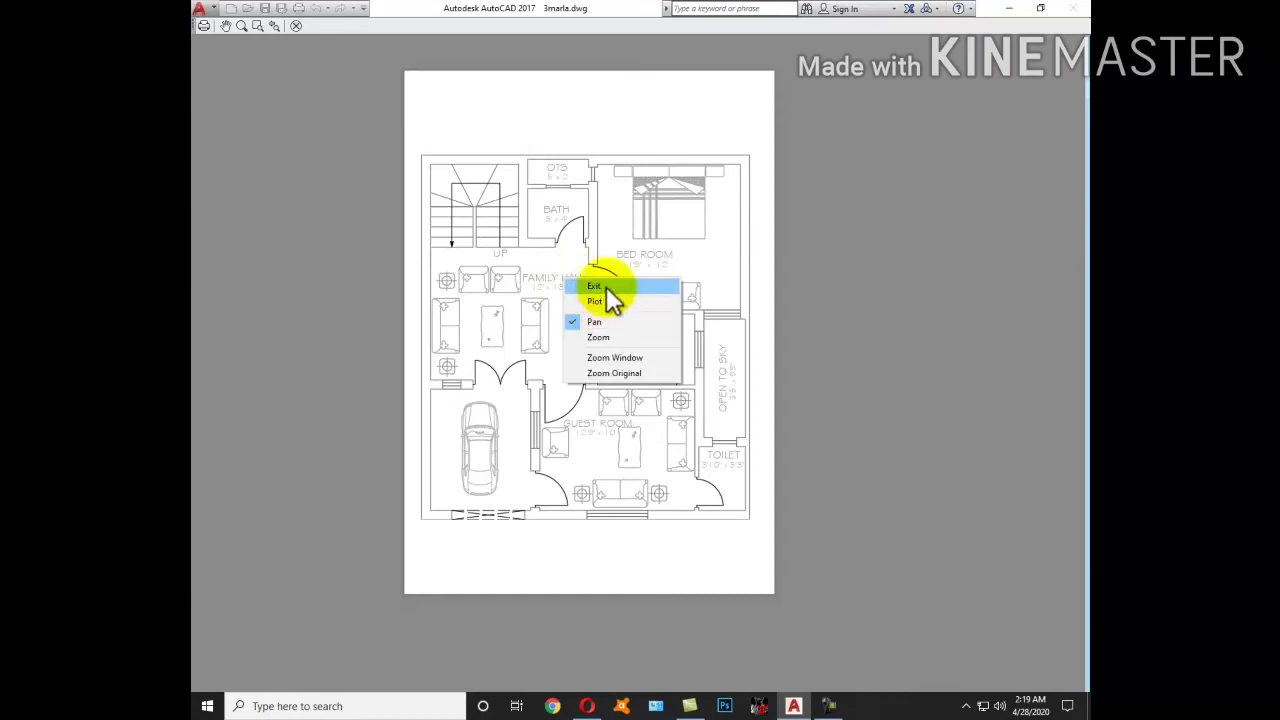
click(600, 286)
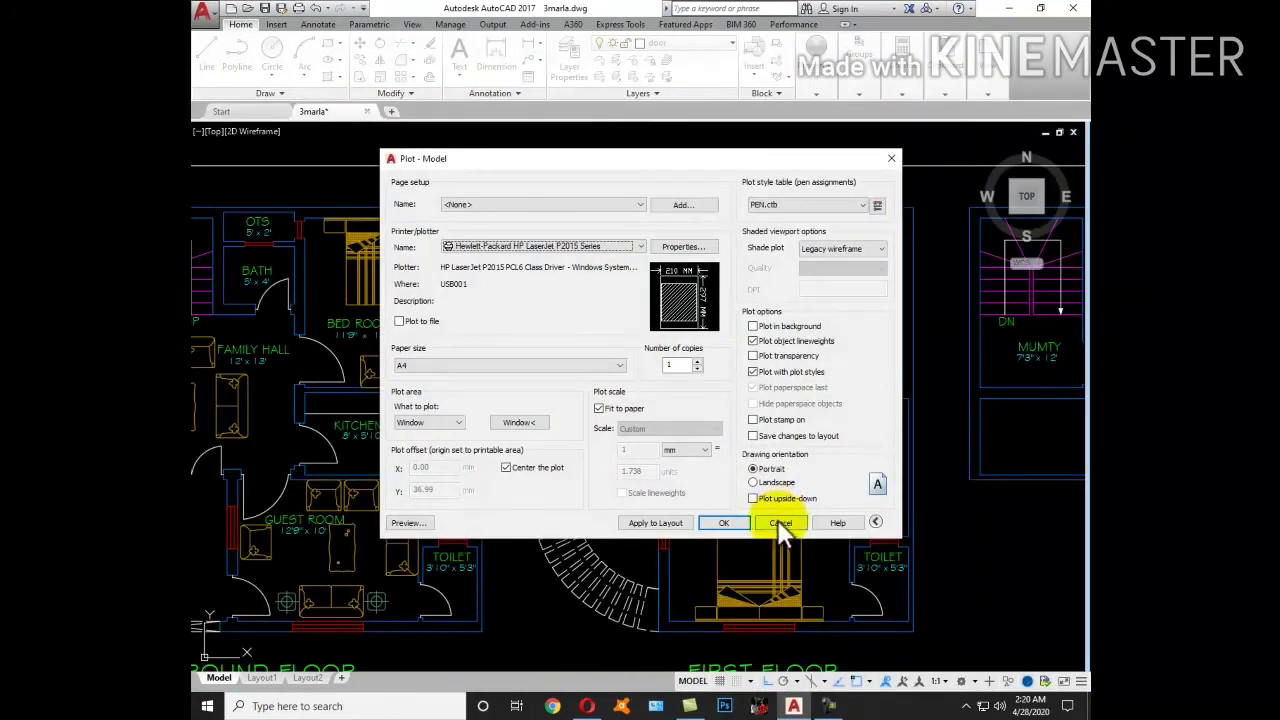
Cancel the Plot - Model dialog without plotting.
click(780, 523)
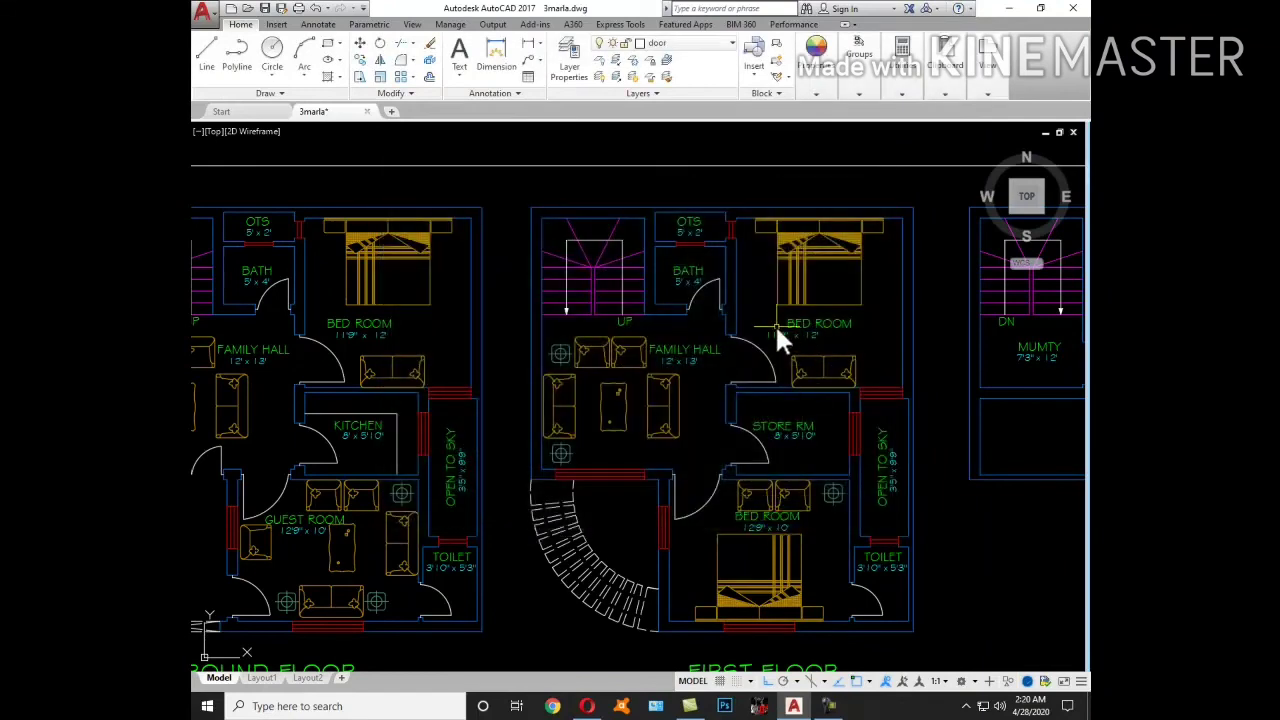